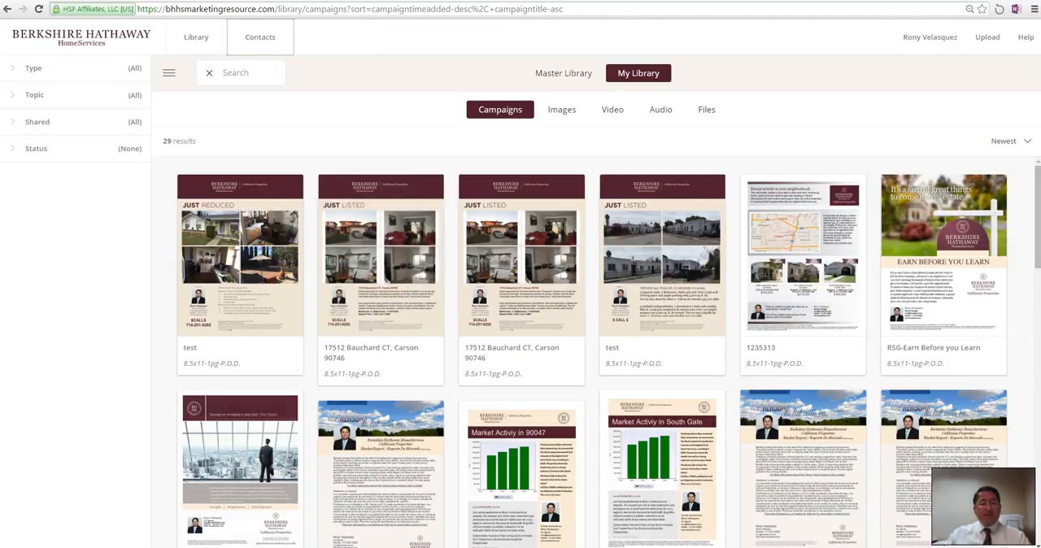
Step: Switch to the Excel contact list and review its First Name, Last Name and Email columns down to the last row
left_click(148, 547)
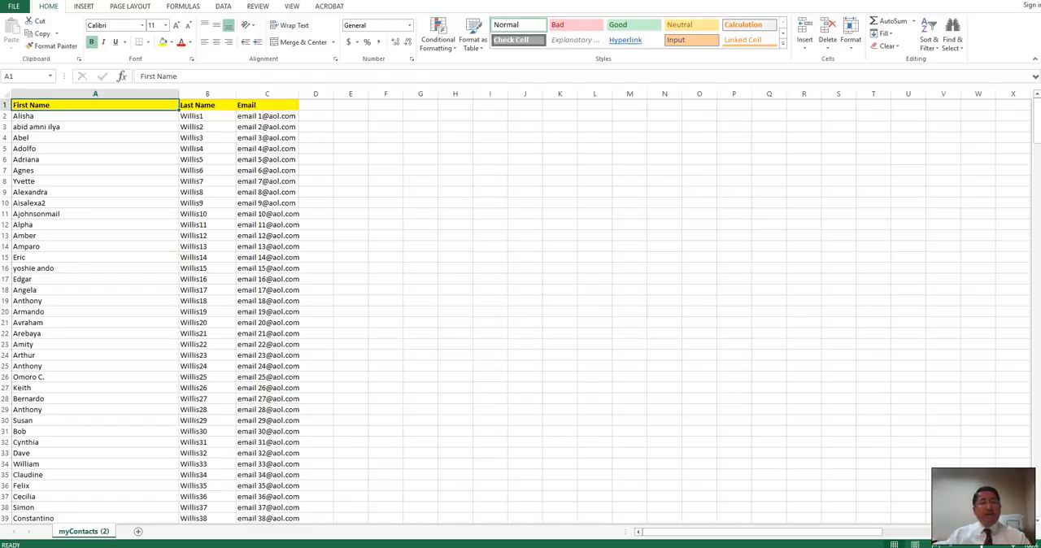
scroll(521, 313, "down", 20)
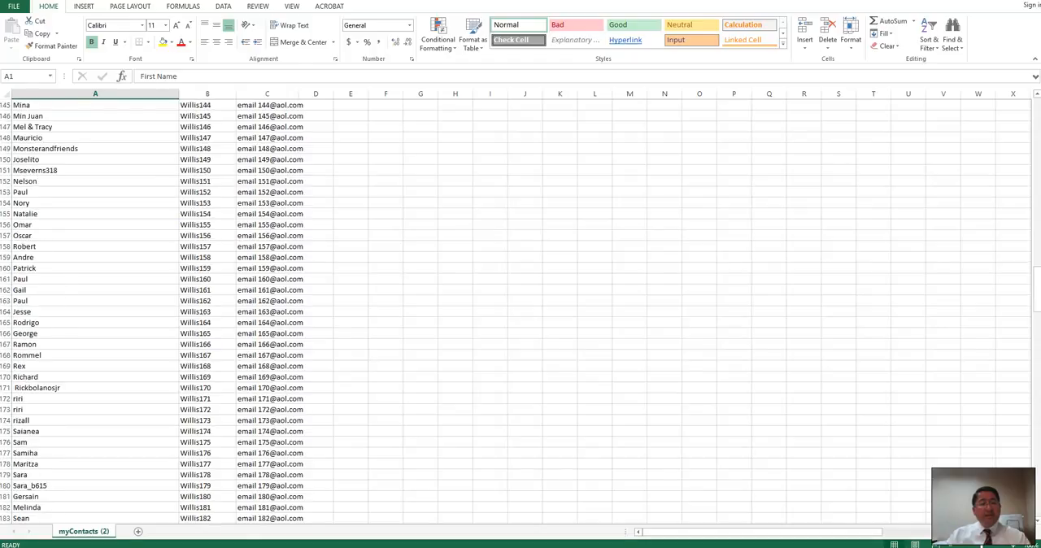
scroll(521, 313, "down", 16)
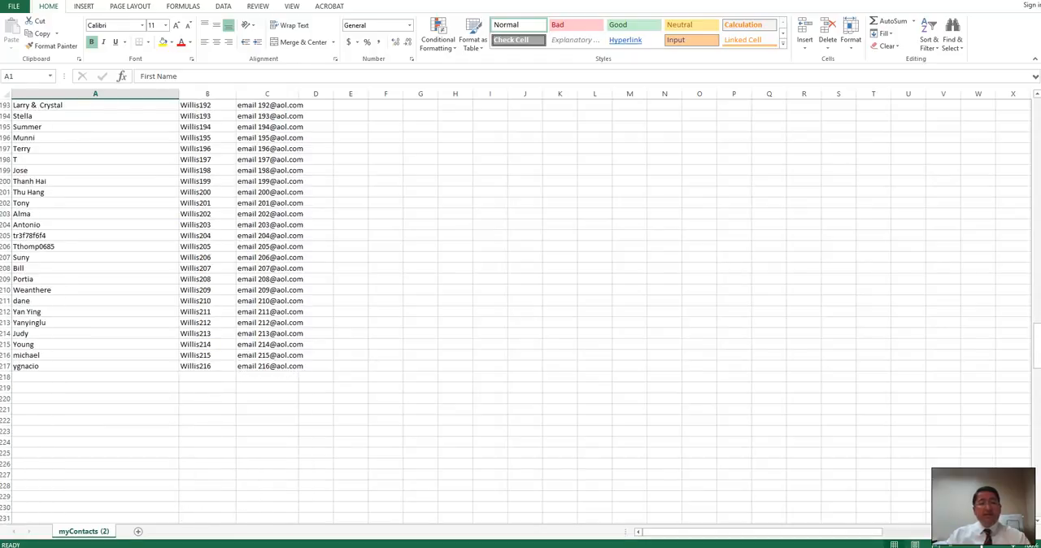
scroll(520, 313, "up", 20)
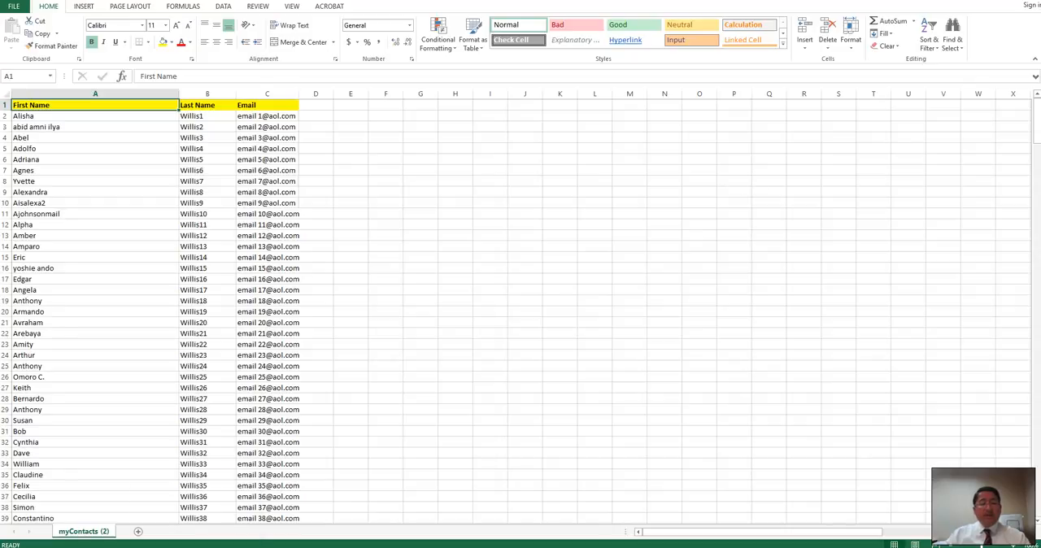
Step: Check the Wise Agent Email Clients page, and view the contact groups in the marketing site's address book
mouse_move(224, 547)
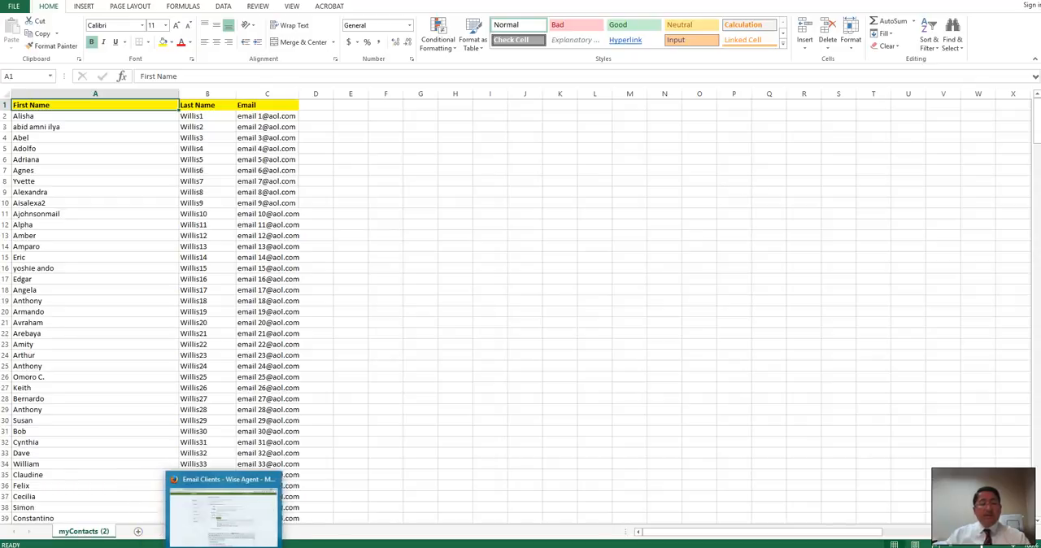
left_click(222, 509)
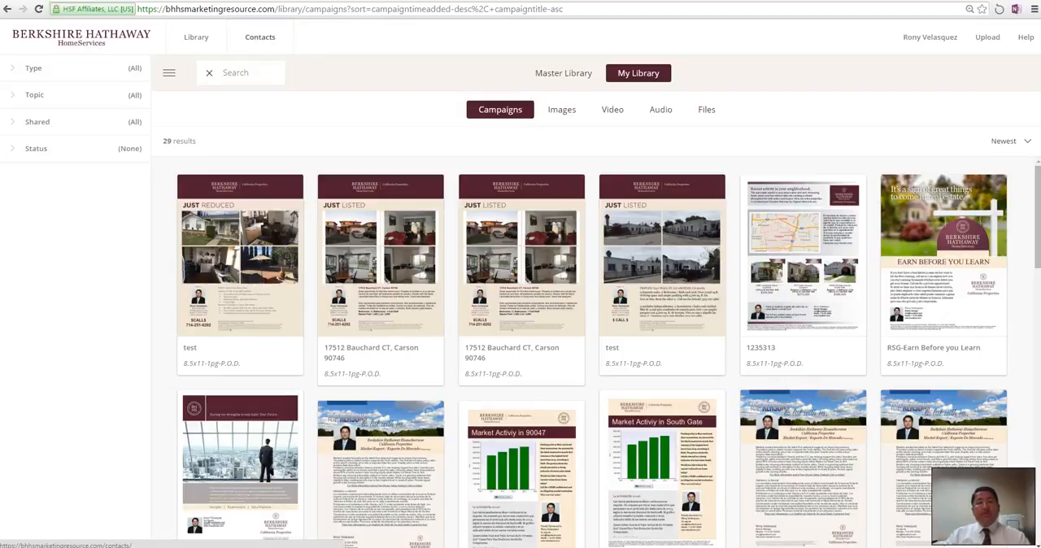
left_click(261, 37)
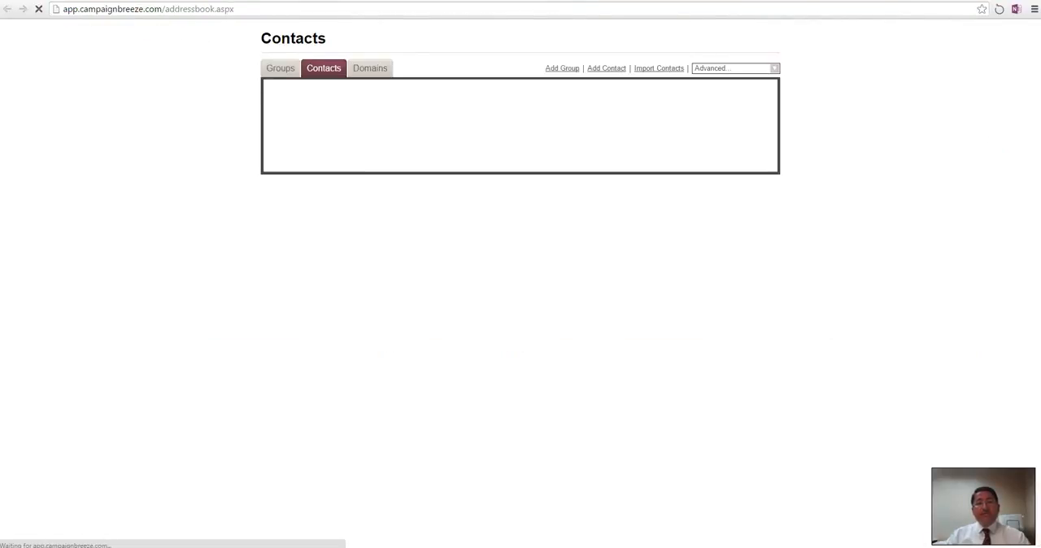
left_click(281, 69)
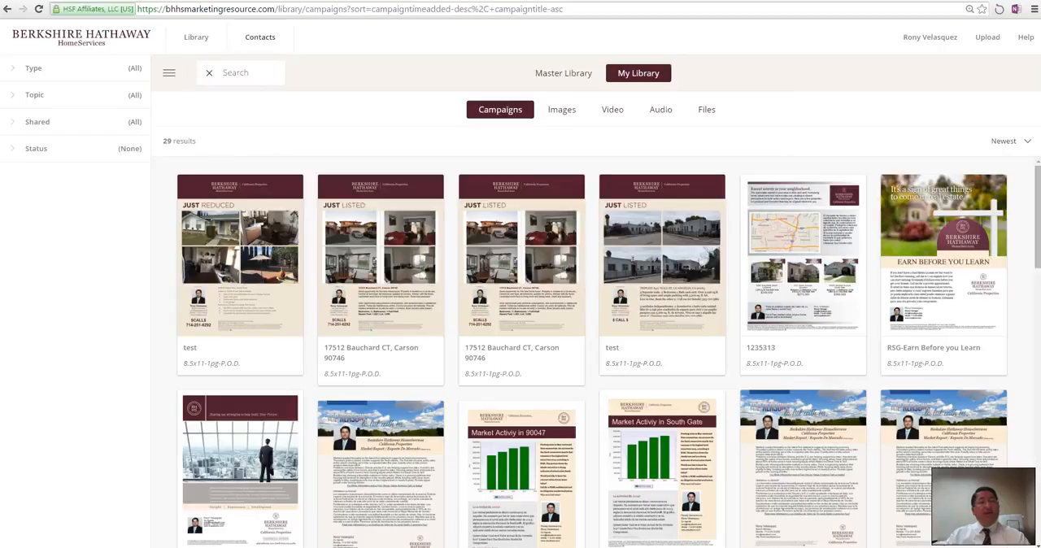
Step: Open the first Carson Just Listed campaign in My Library and start an eCard with the Delivery eCard-Grid template
left_click(380, 255)
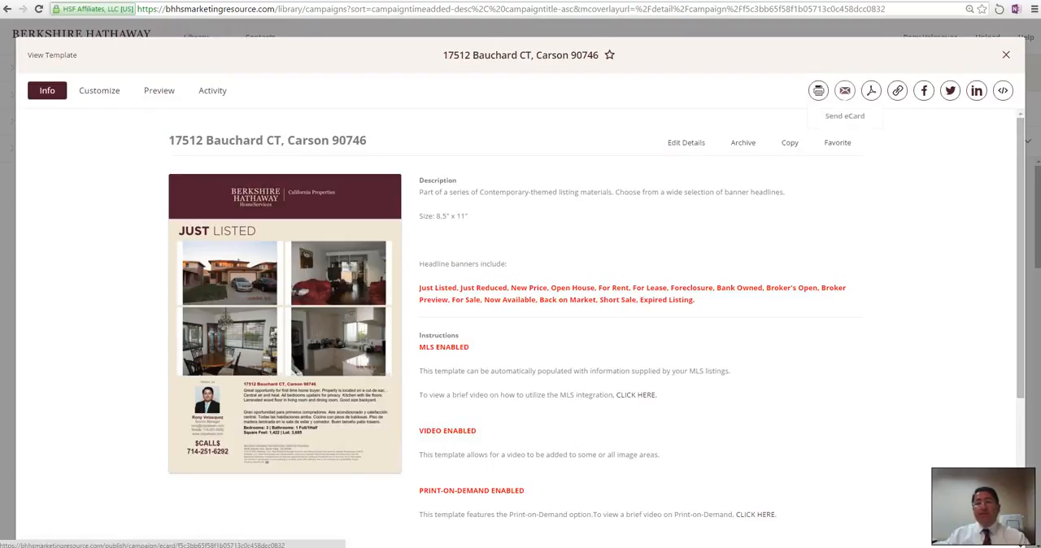
left_click(844, 90)
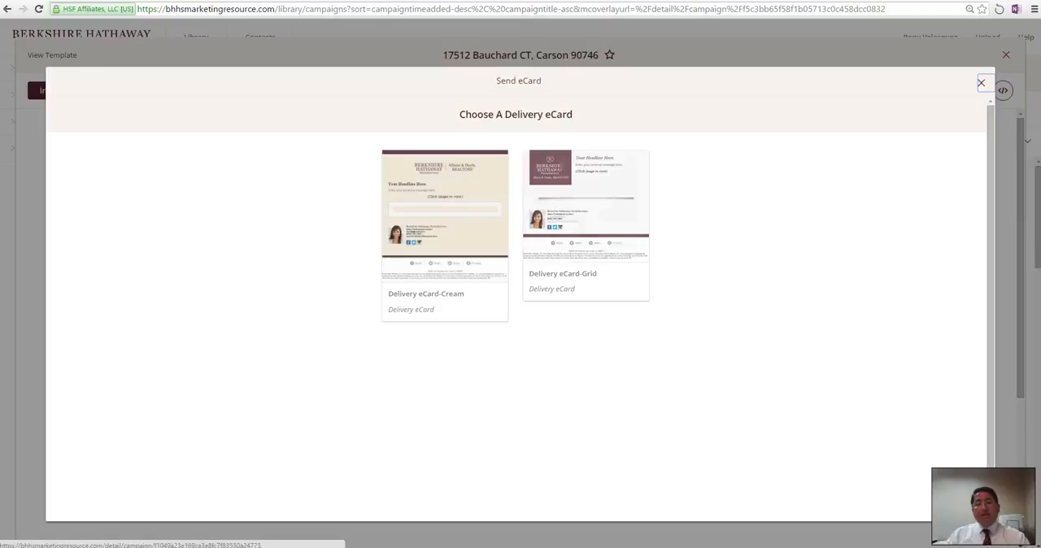
left_click(445, 216)
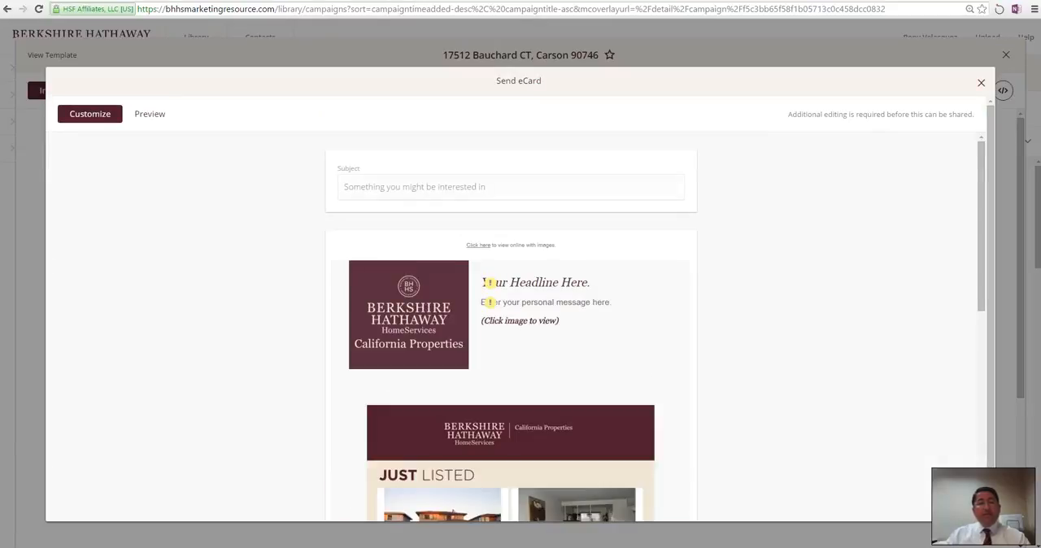
Step: Set the eCard's subject to "Just Listed in Carson"
left_click_drag(489, 187, 341, 188)
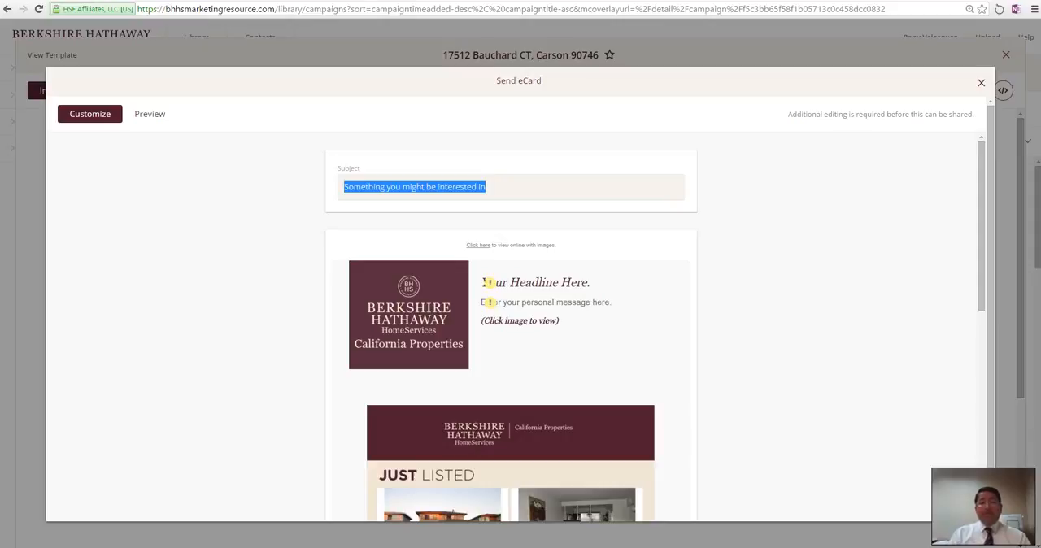
type("Jus")
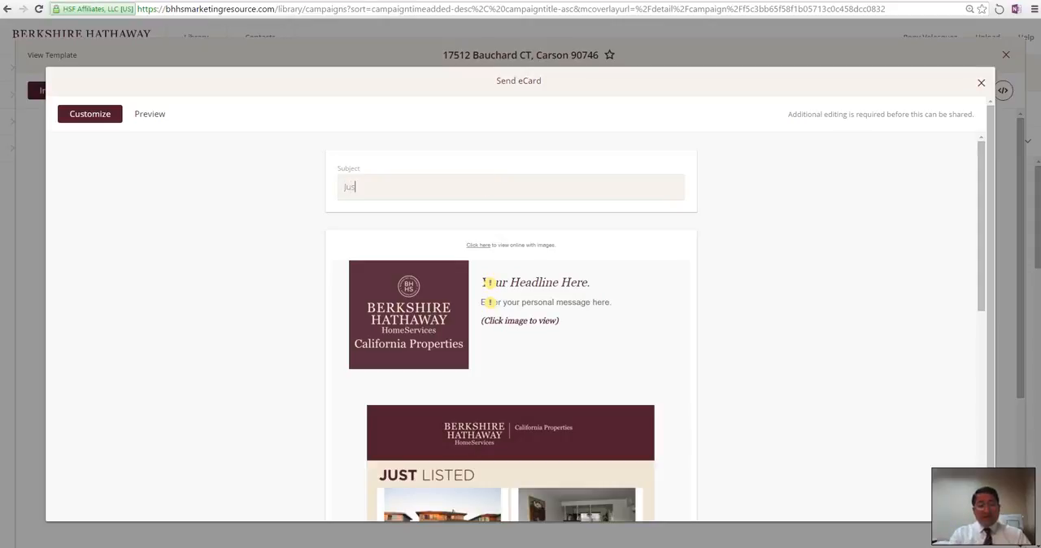
type("t Listed")
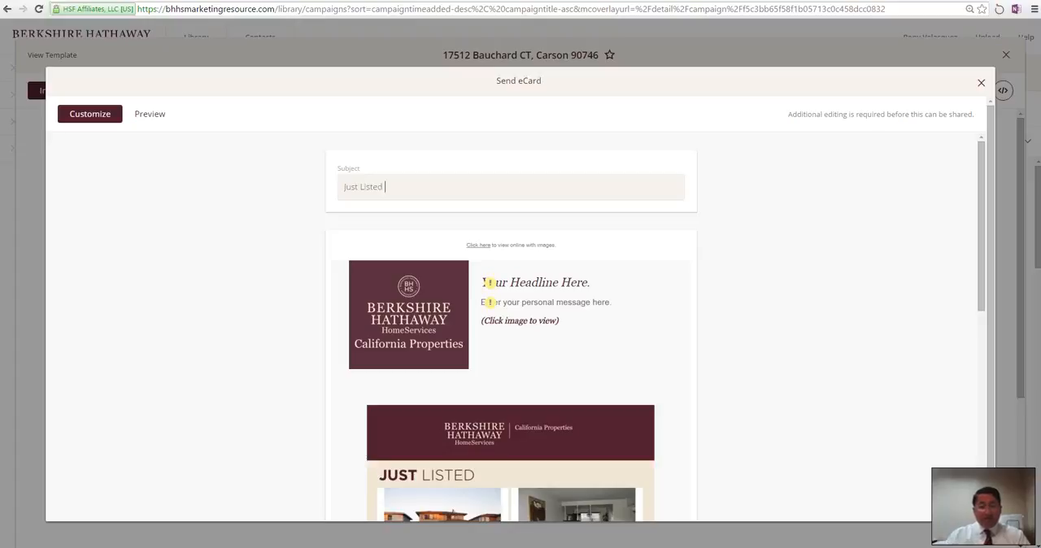
scroll(490, 292, "down", 6)
scroll(511, 326, "up", 6)
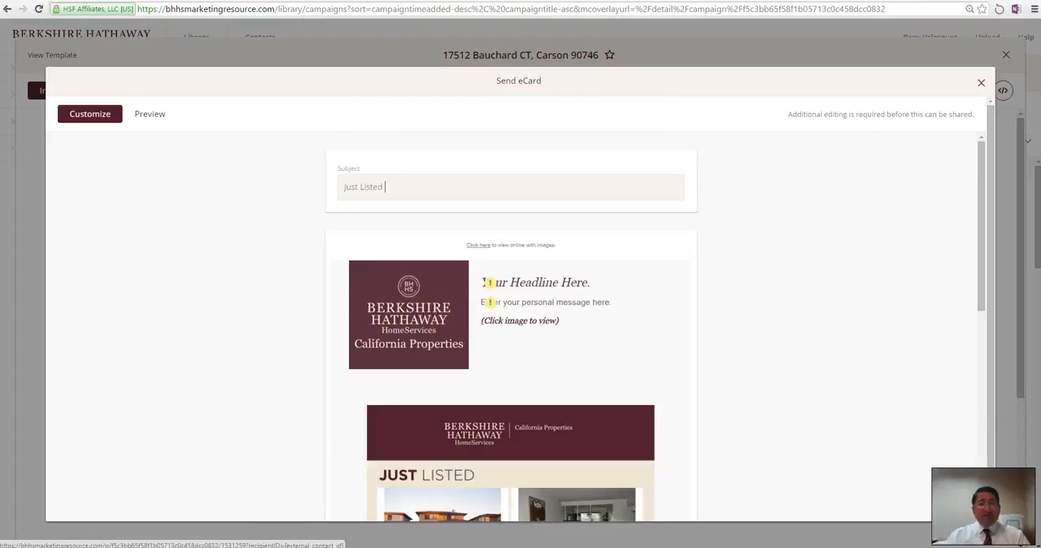
type("In Carson")
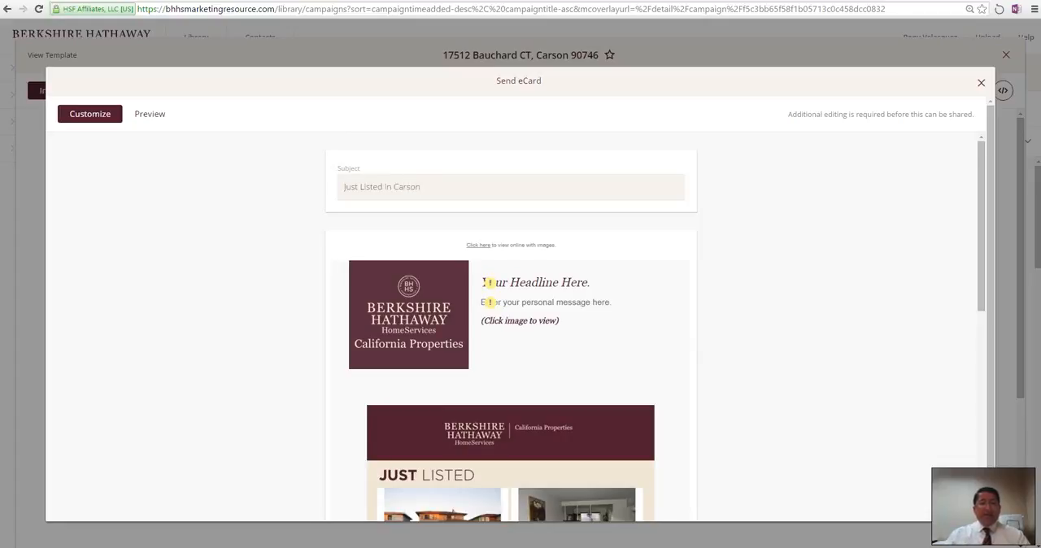
Step: Replace the eCard's placeholder headline with "Just Listed in Carson"
left_click(489, 282)
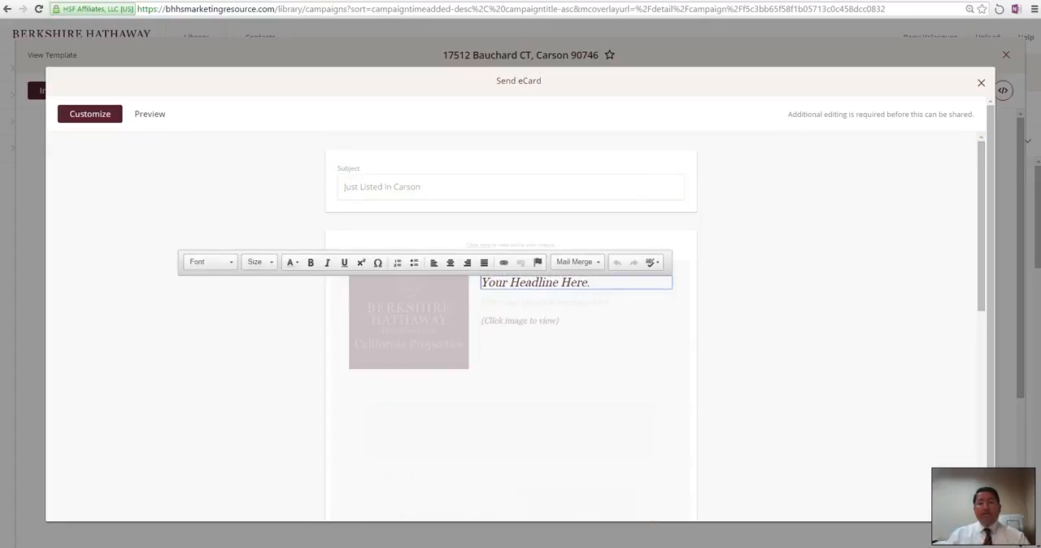
left_click(378, 187)
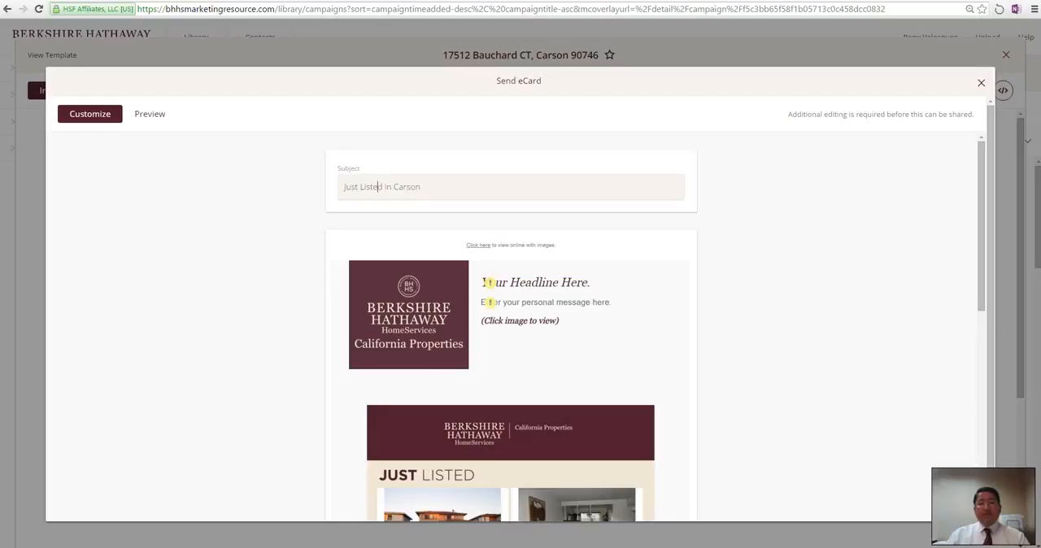
left_click_drag(422, 188, 343, 187)
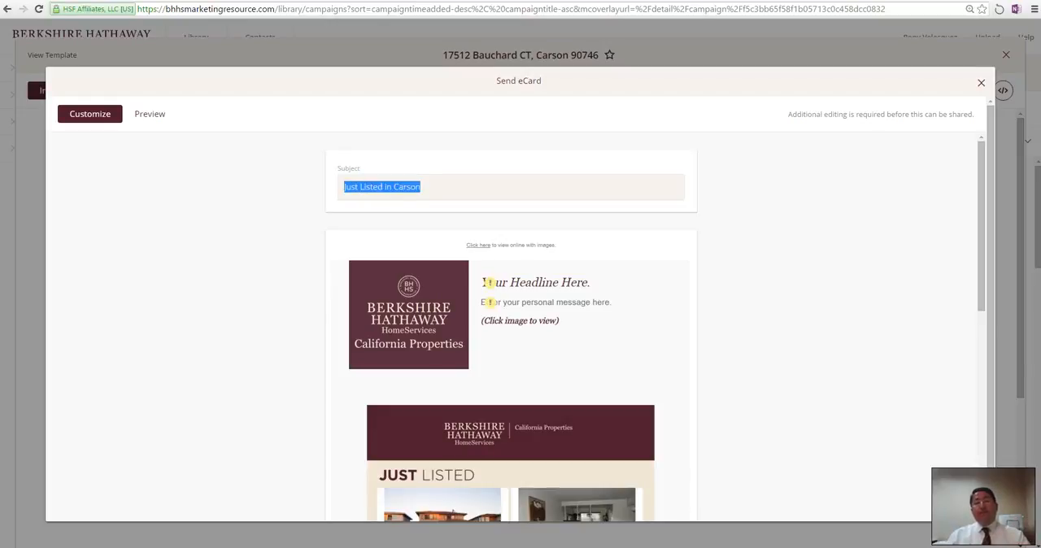
left_click(489, 282)
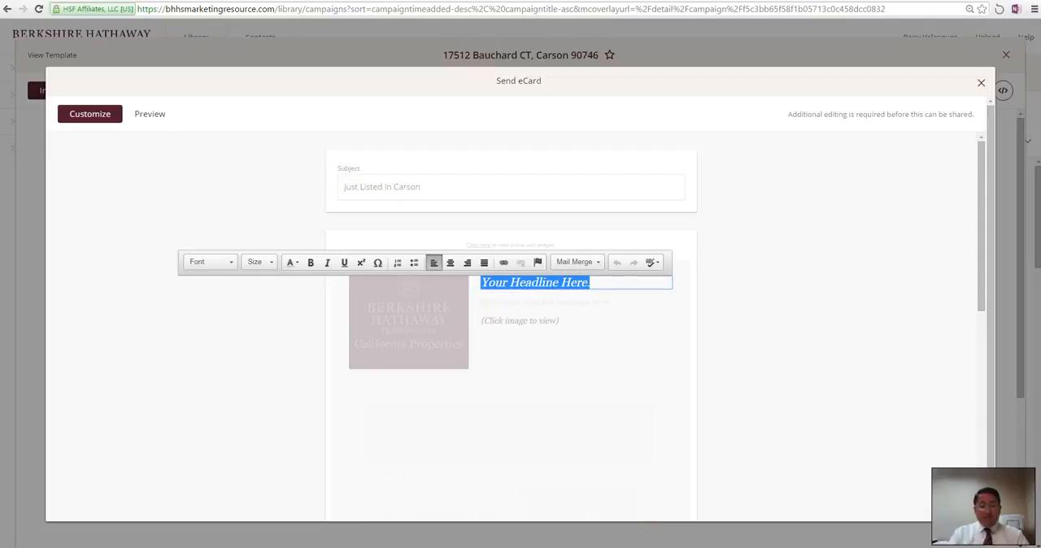
type("Just Li")
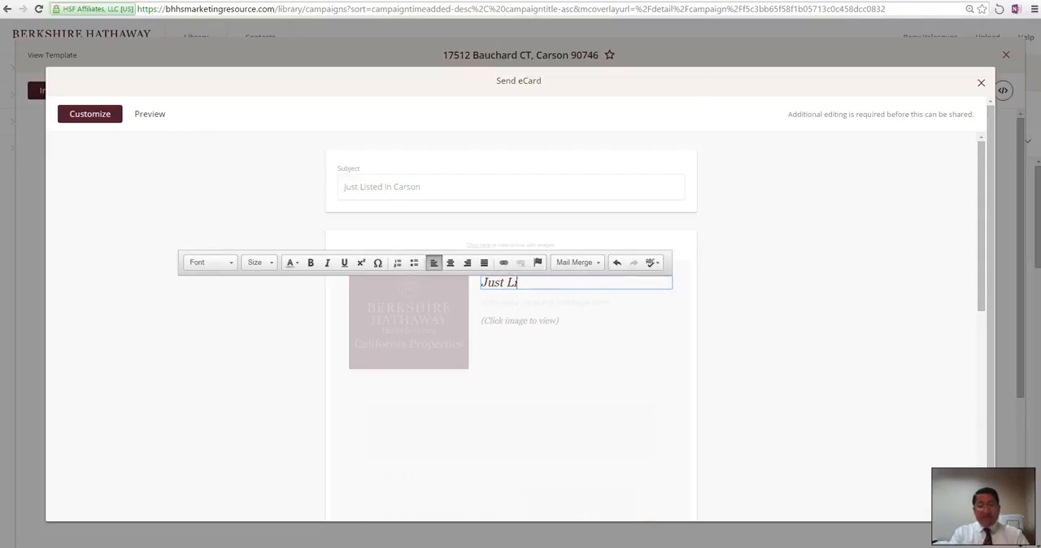
type("sted ion Car")
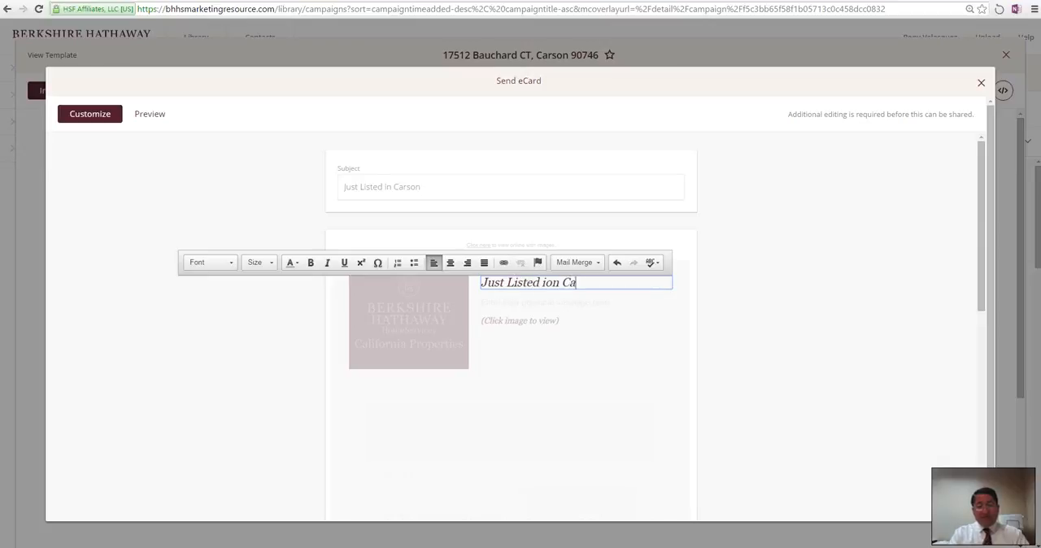
key("BackSpace")
type("r")
key("BackSpace")
key("BackSpace")
key("BackSpace")
key("BackSpace")
key("BackSpace")
key("BackSpace")
key("BackSpace")
type("in Carson")
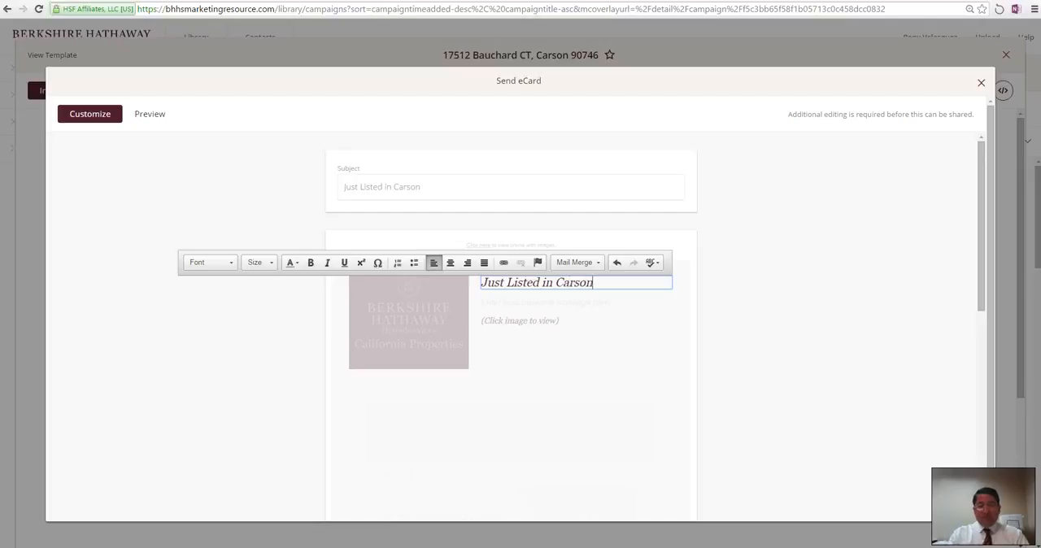
Step: Replace the placeholder personal message with "I just wanted to let you know we just listed this home...Call me now!"
left_click(491, 303)
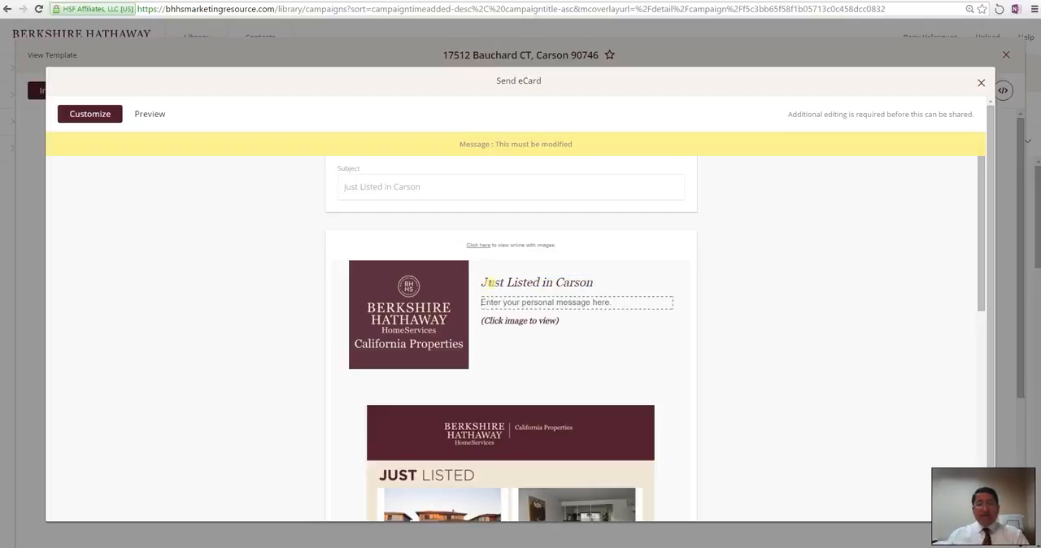
left_click(491, 302)
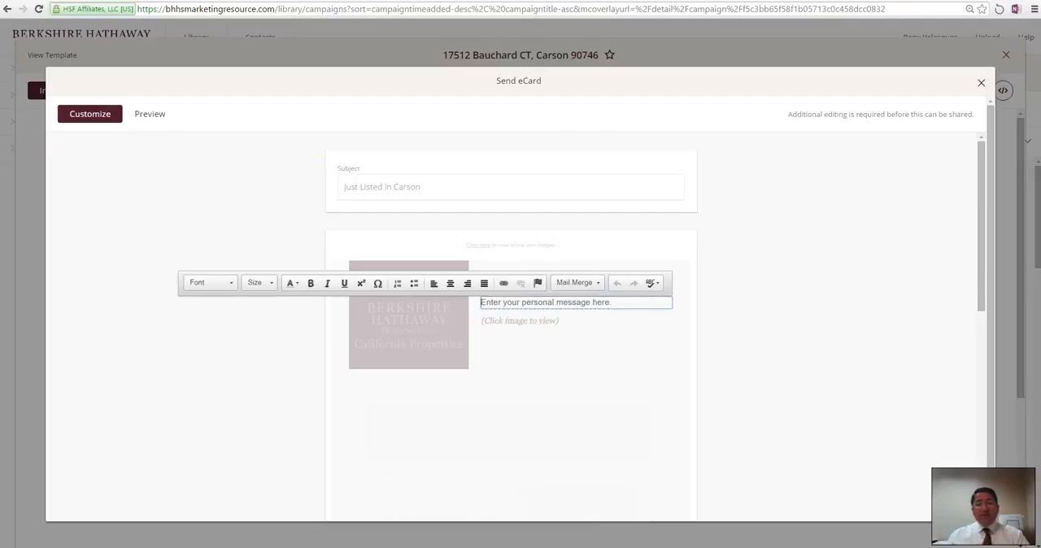
left_click_drag(612, 302, 481, 302)
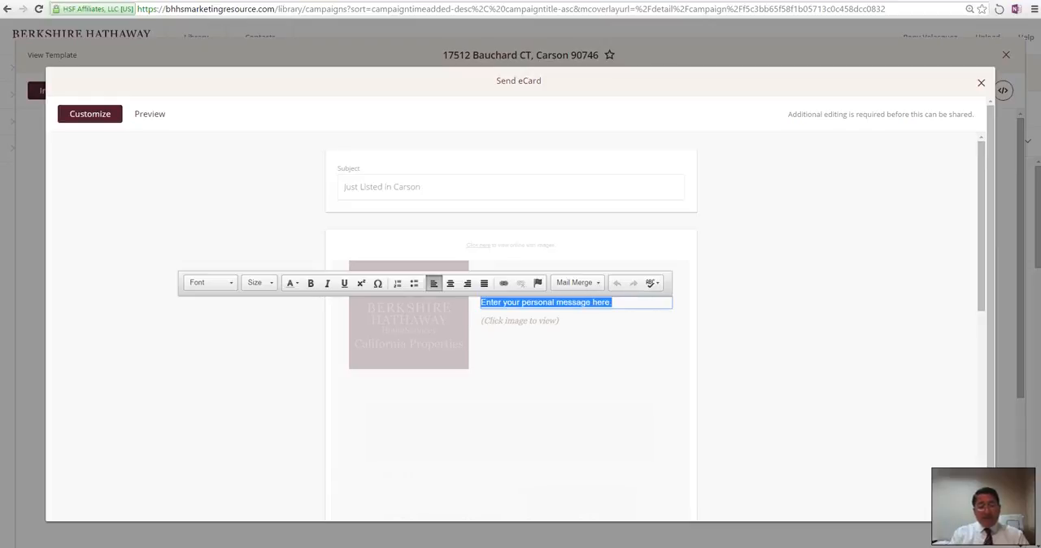
key("BackSpace")
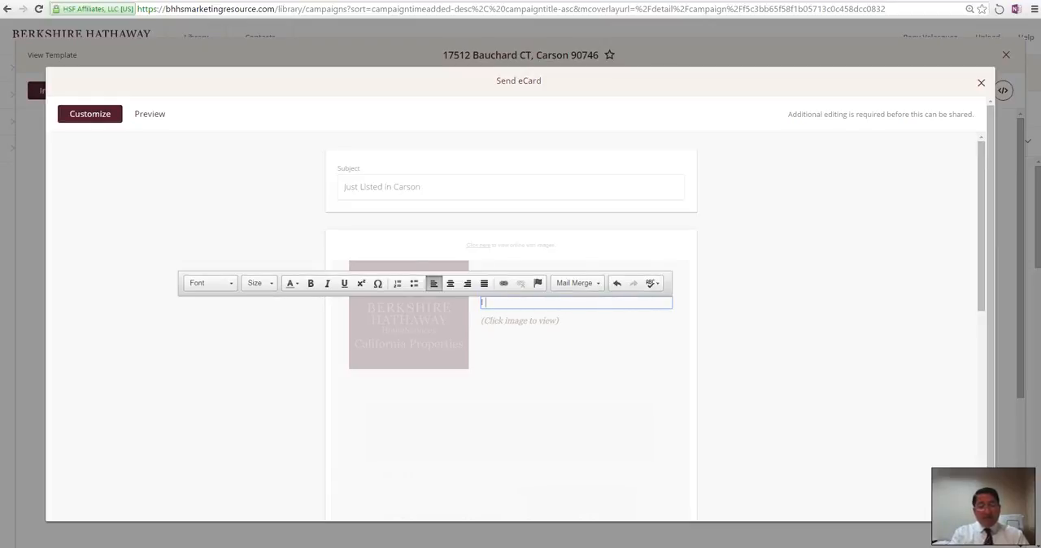
type("just wanted to let y")
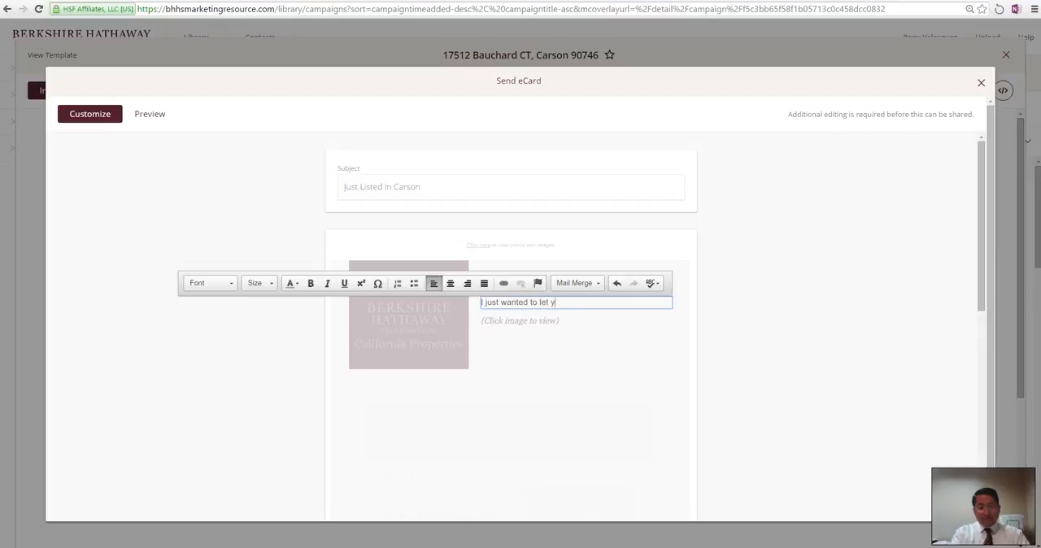
type("ou know we just listed this")
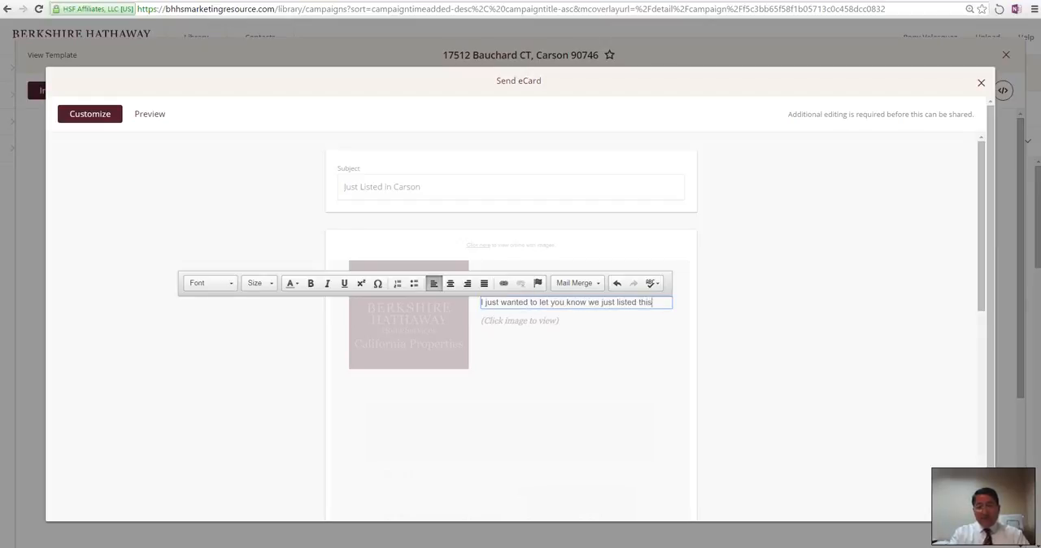
type(" home")
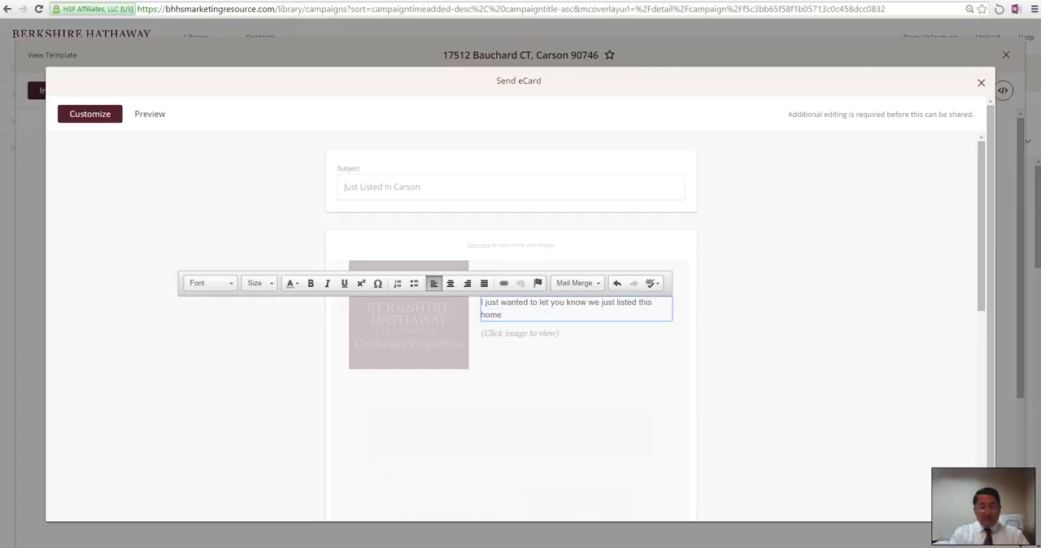
type(". .Call me now!")
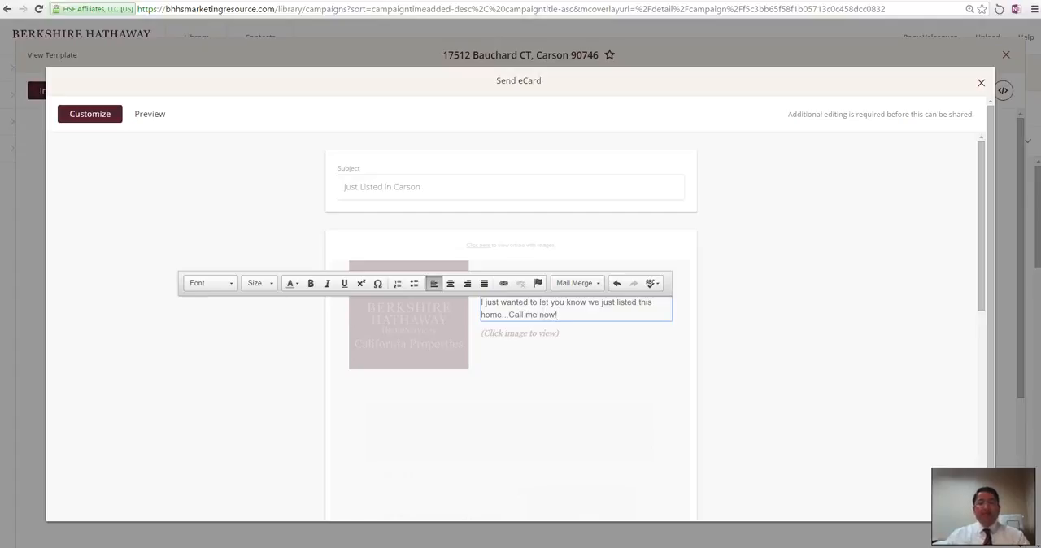
left_click(521, 423)
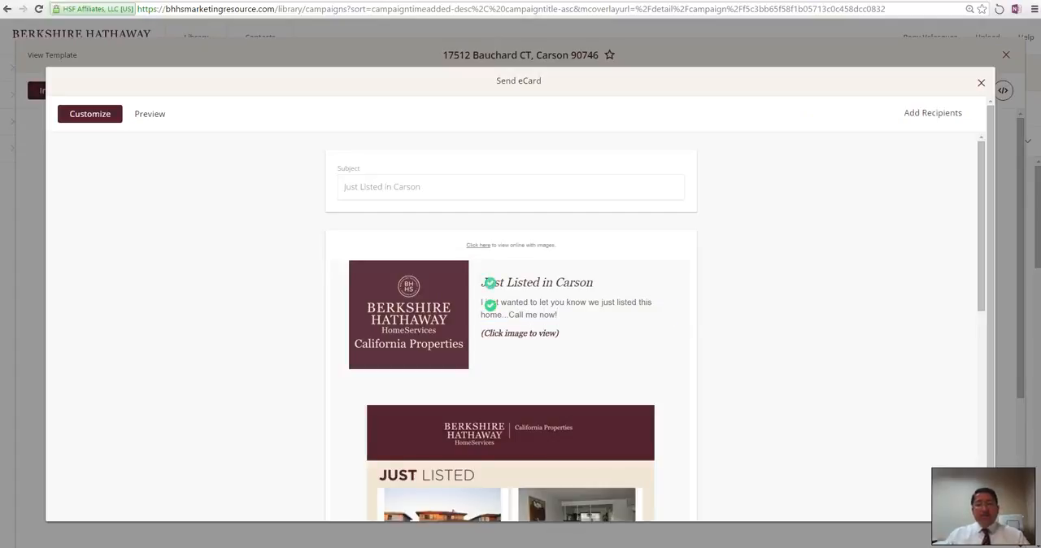
Step: Review the complete eCard layout, from the headline and flyer image down to the agent's contact details and footer
scroll(521, 407, "down", 4)
scroll(508, 372, "down", 3)
scroll(507, 372, "up", 3)
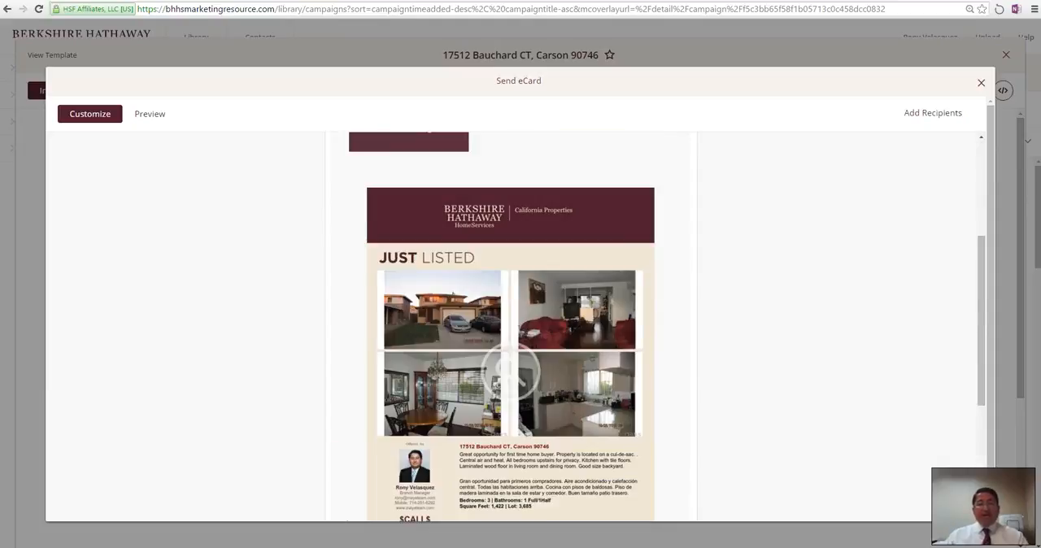
scroll(506, 372, "down", 3)
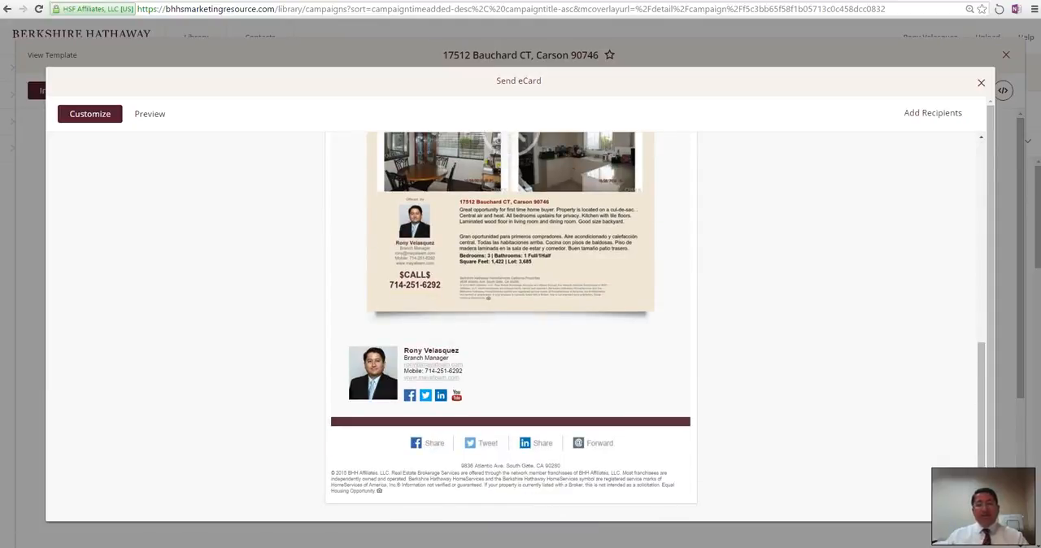
scroll(511, 366, "up", 10)
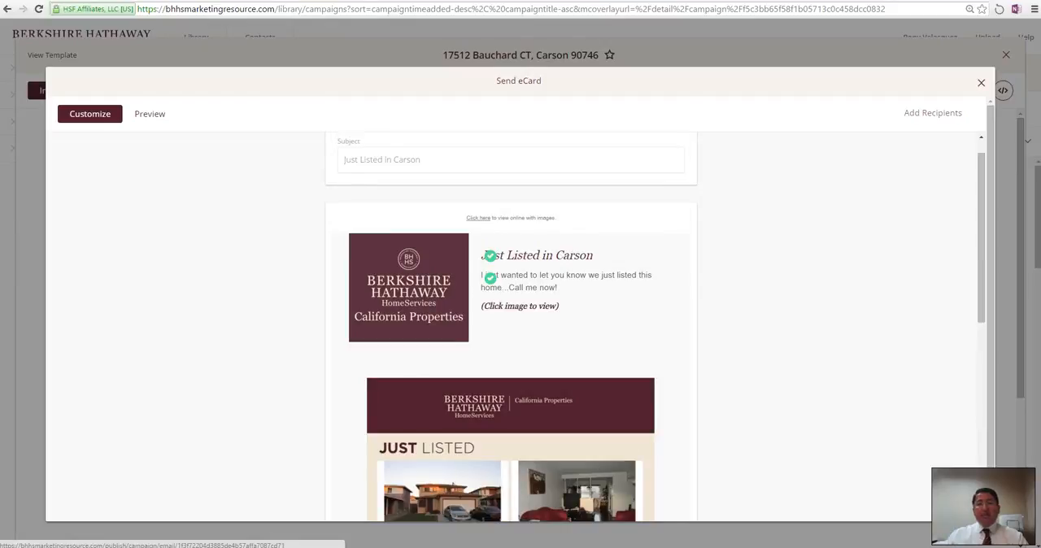
Step: Open the eCard's recipients page and review the delivery scheduling, immediate sending and recipient options
left_click(934, 113)
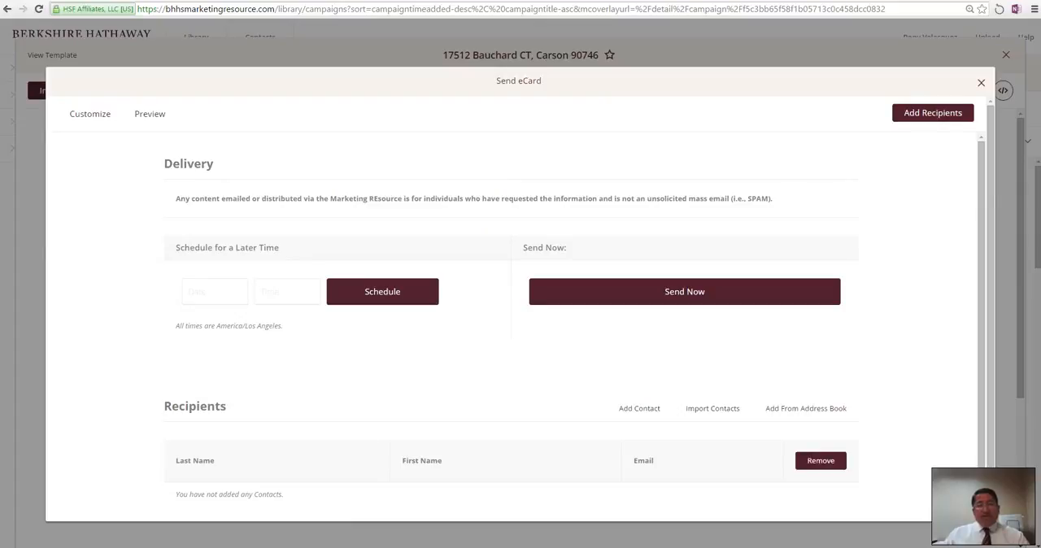
scroll(685, 253, "down", 1)
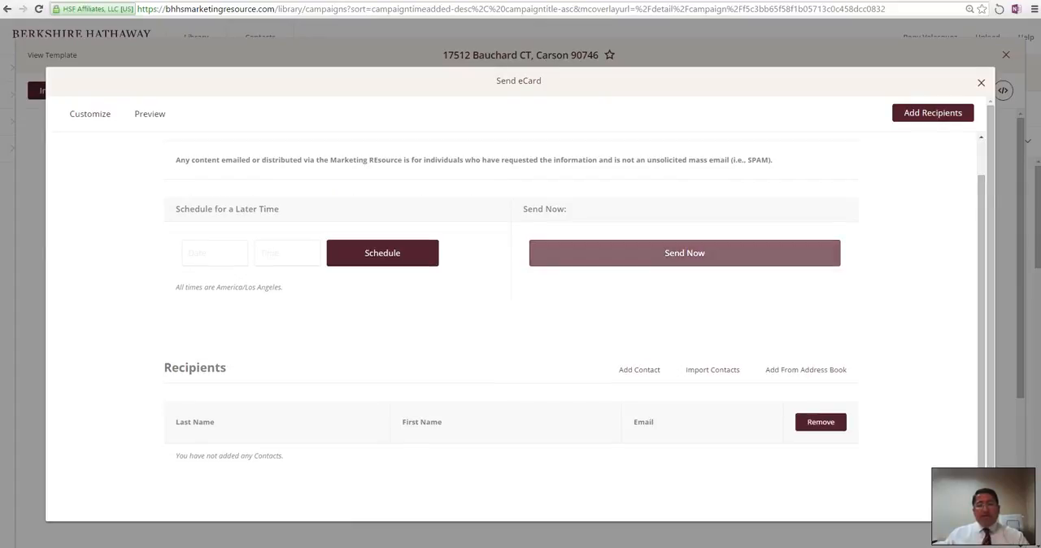
scroll(685, 253, "up", 1)
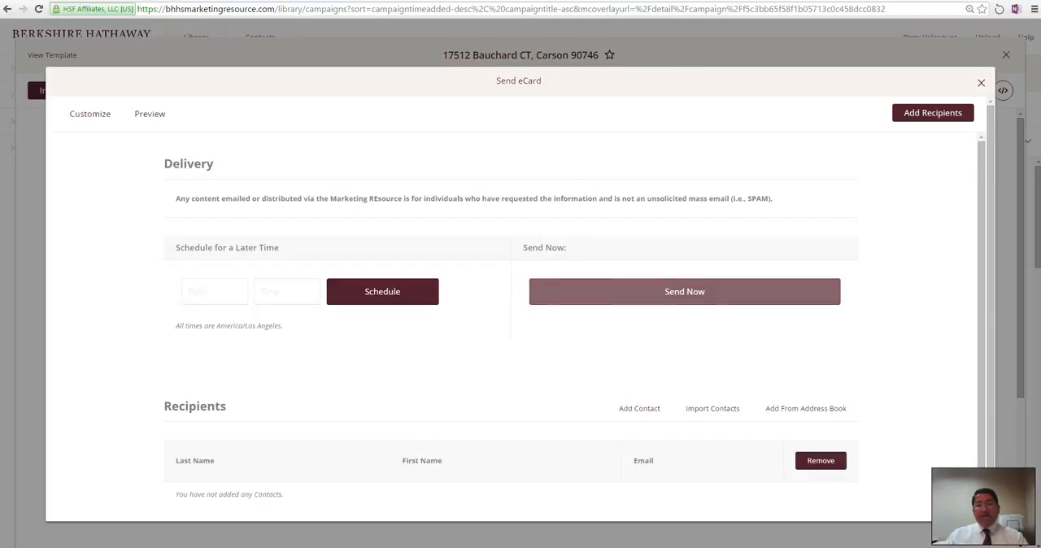
scroll(684, 292, "down", 1)
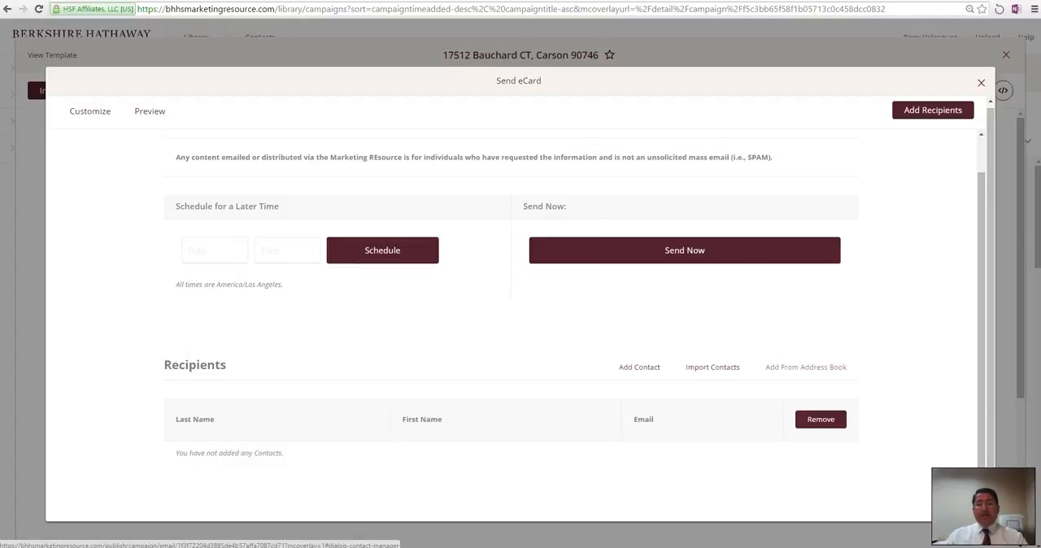
Step: Check the contact groups in the address book and close it without adding any recipients
left_click(805, 367)
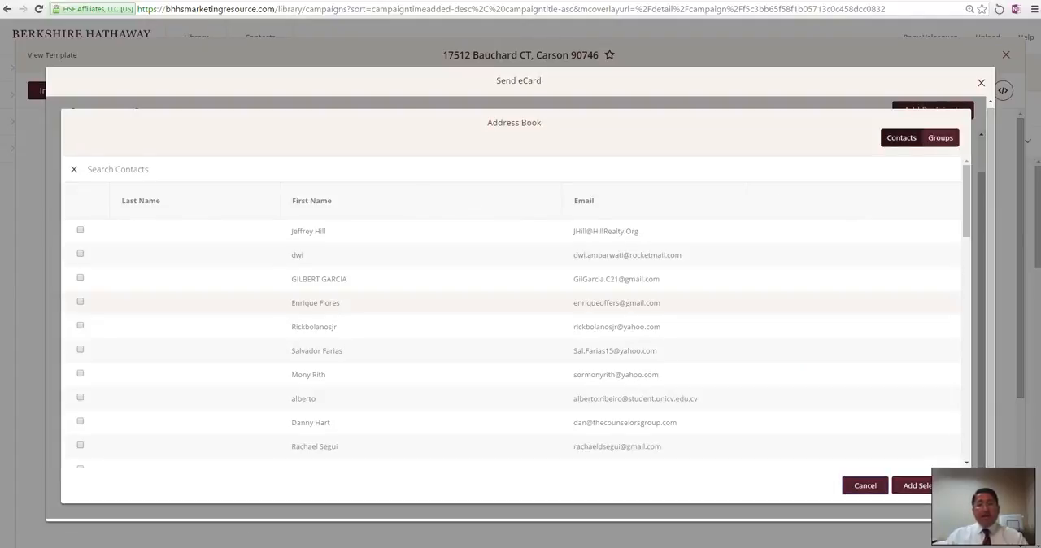
left_click(940, 138)
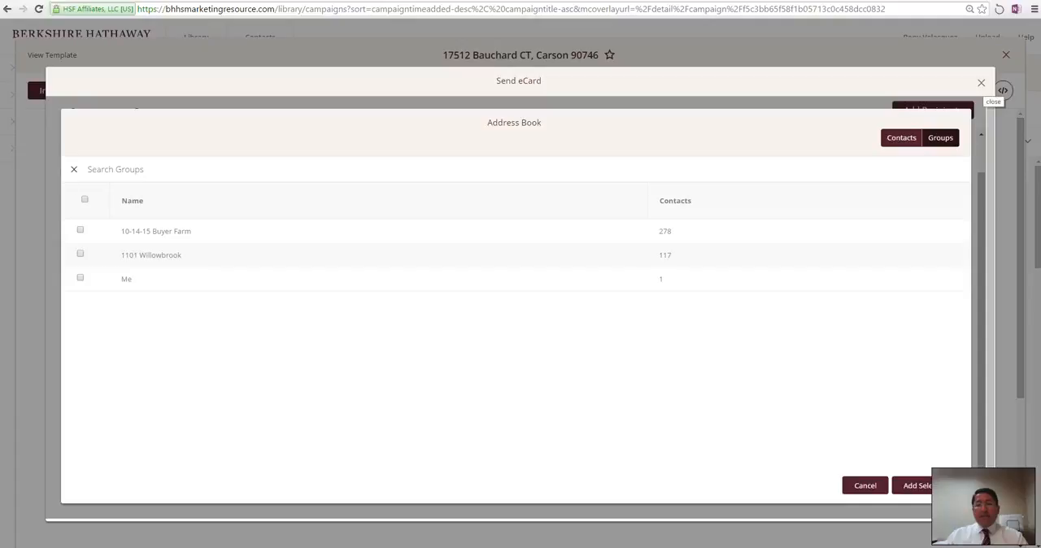
left_click(866, 486)
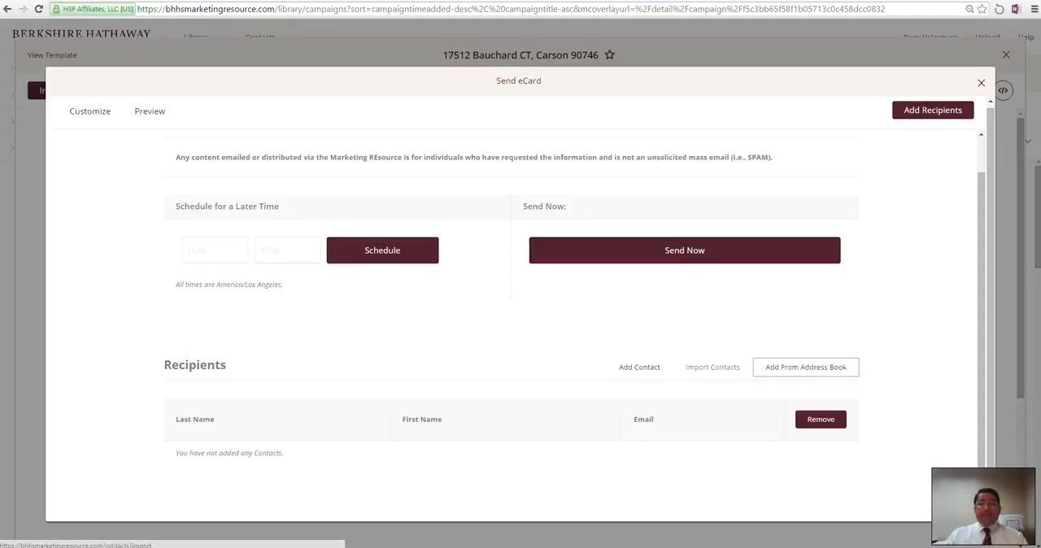
Step: Open the contact manager from the eCard's recipients section and start a new contact import
left_click(713, 368)
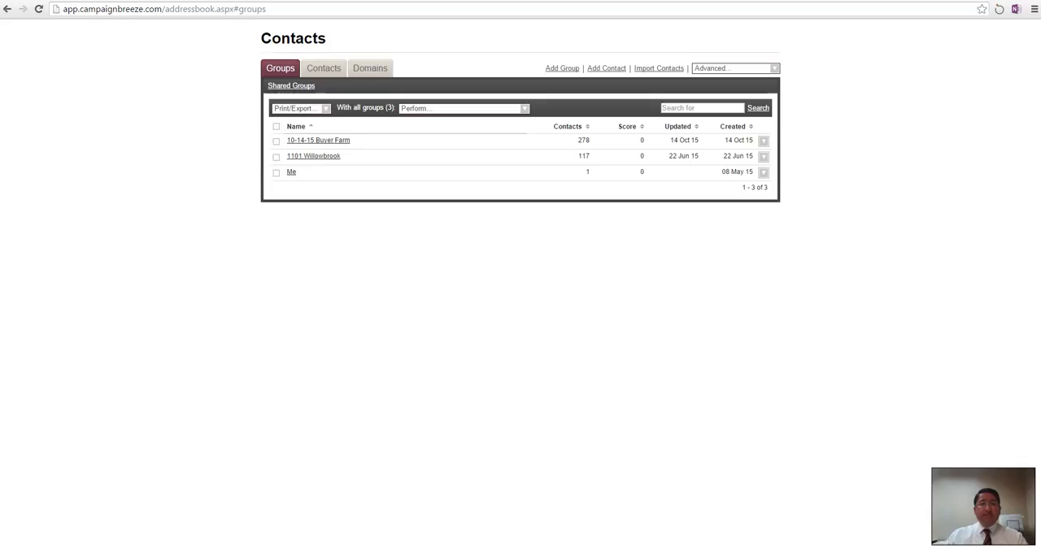
left_click(659, 68)
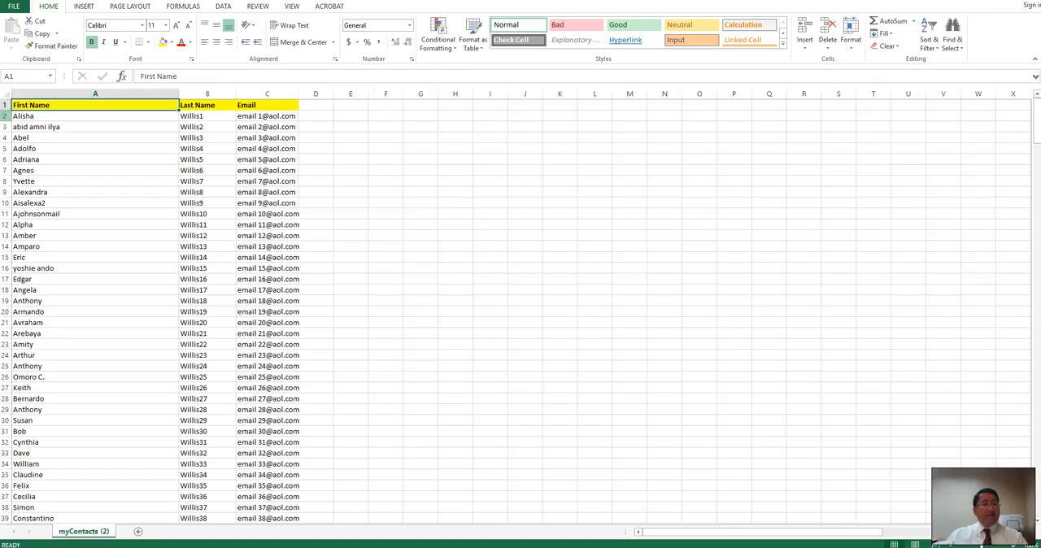
Step: Switch to Excel, save the contact list to the Desktop as a CSV file named "import list", and close the workbook without saving again
left_click(14, 6)
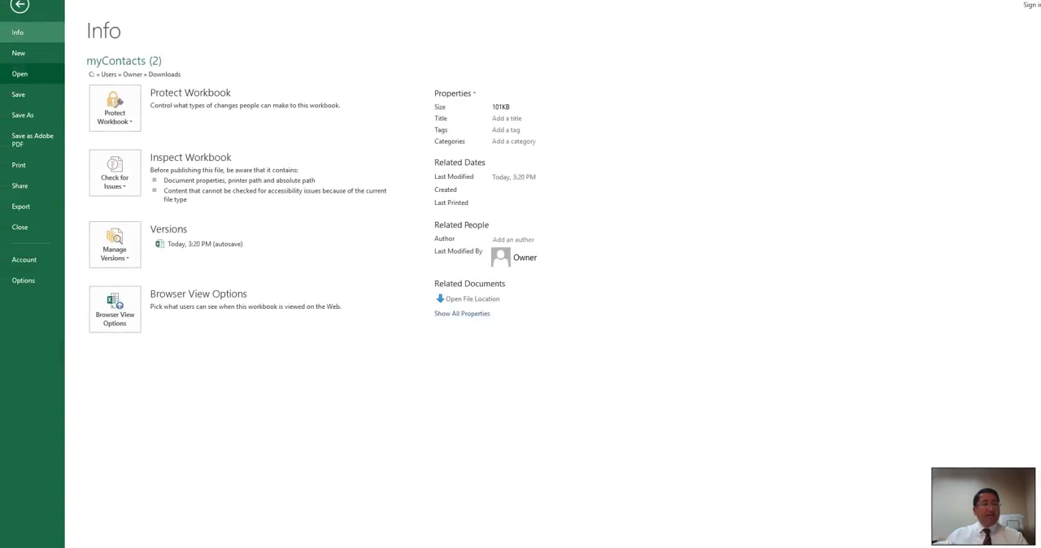
left_click(23, 115)
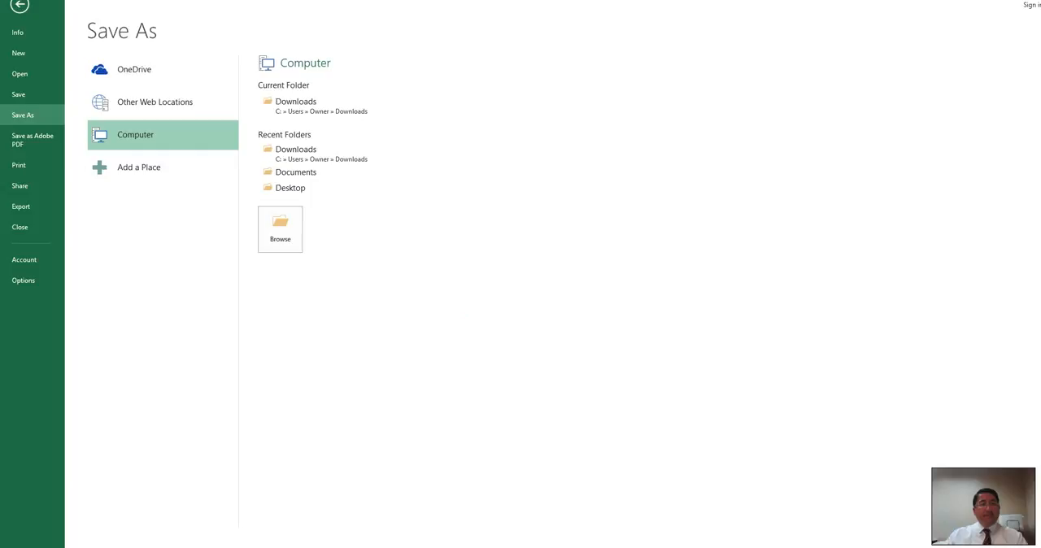
left_click(290, 188)
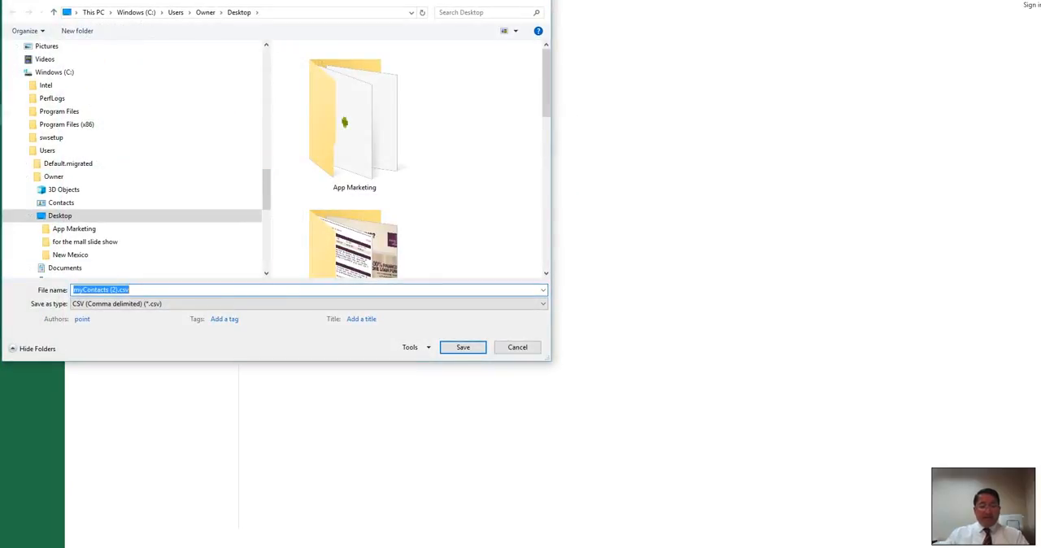
type("impoint")
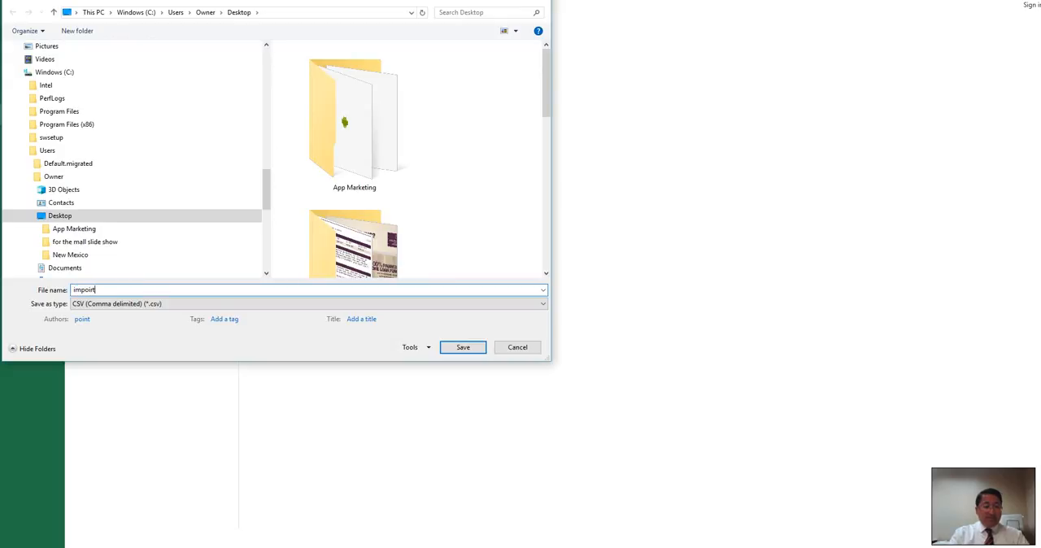
key("BackSpace")
key("BackSpace")
key("BackSpace")
type("rt list")
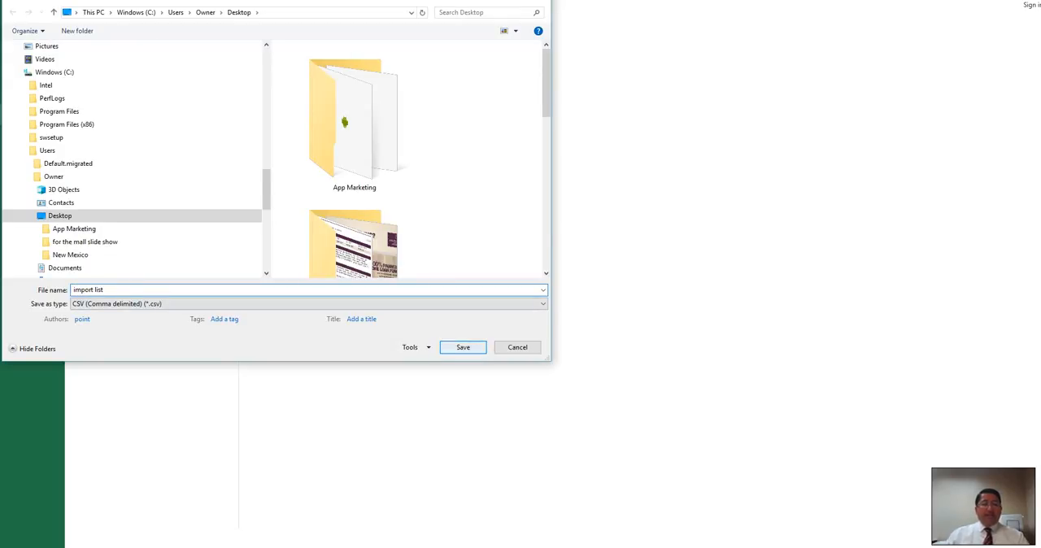
key("Return")
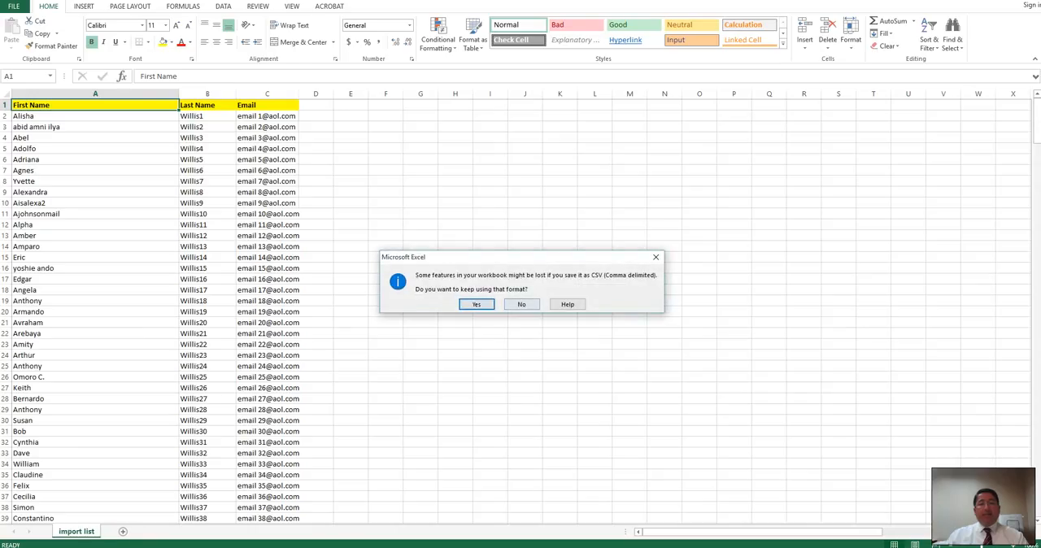
key("Return")
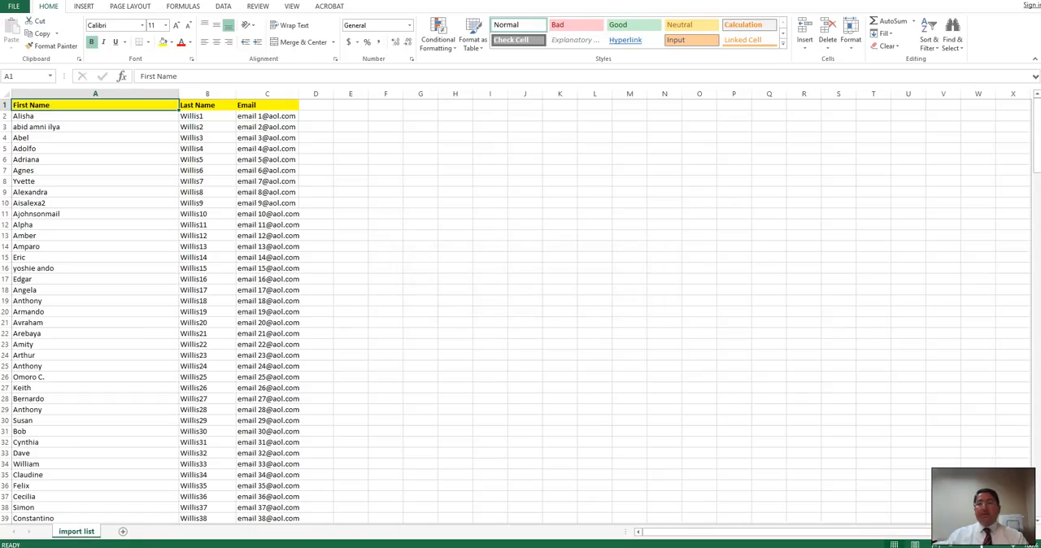
key("alt+F4")
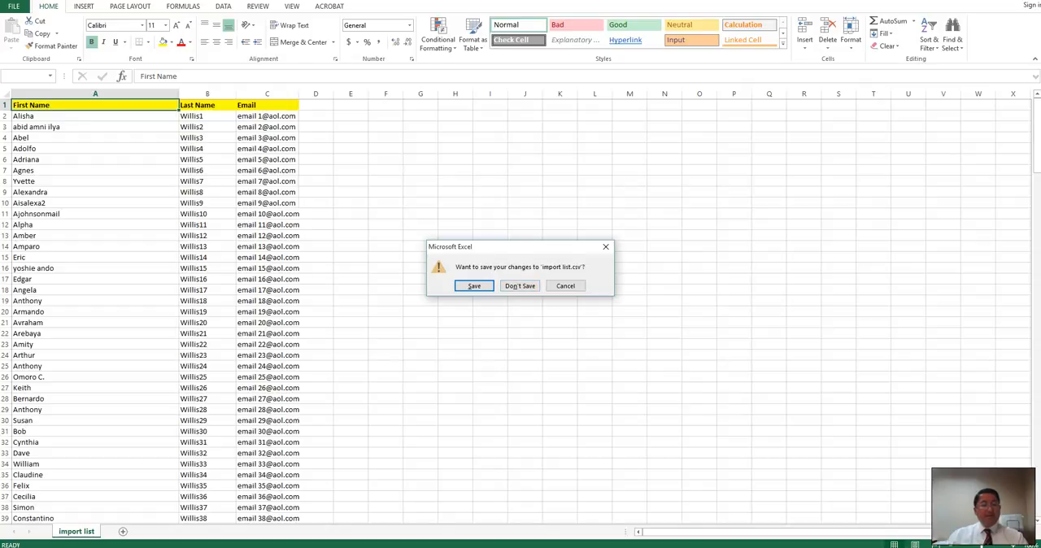
left_click(520, 287)
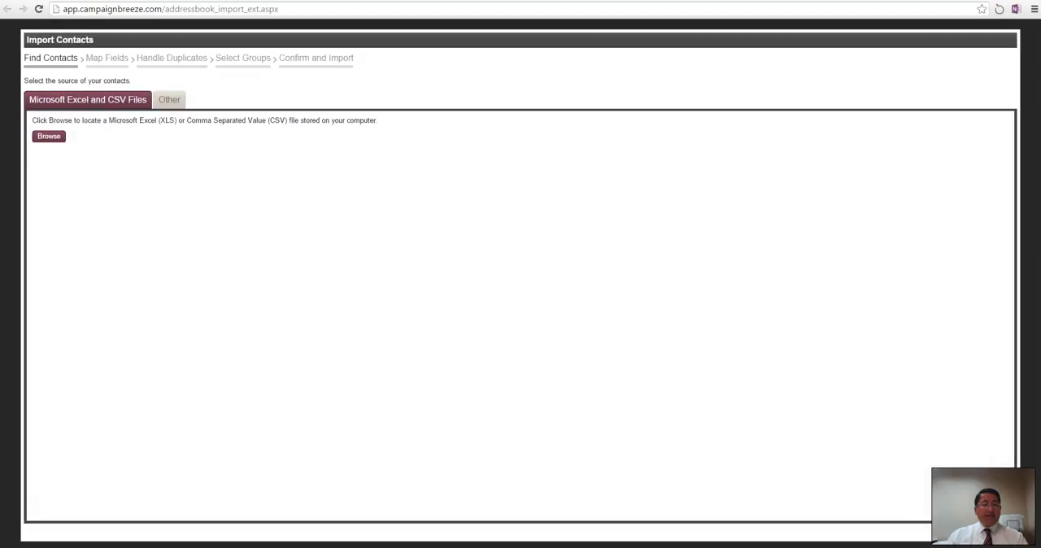
Step: Switch back to the browser's import wizard and load import list.csv from the Desktop as the contact source
left_click(49, 136)
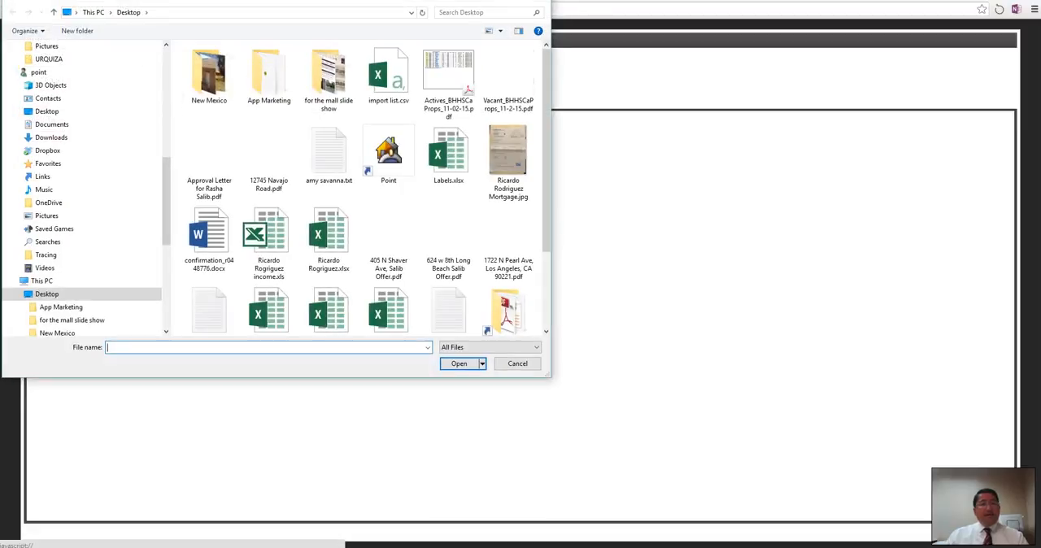
left_click_drag(550, 378, 892, 475)
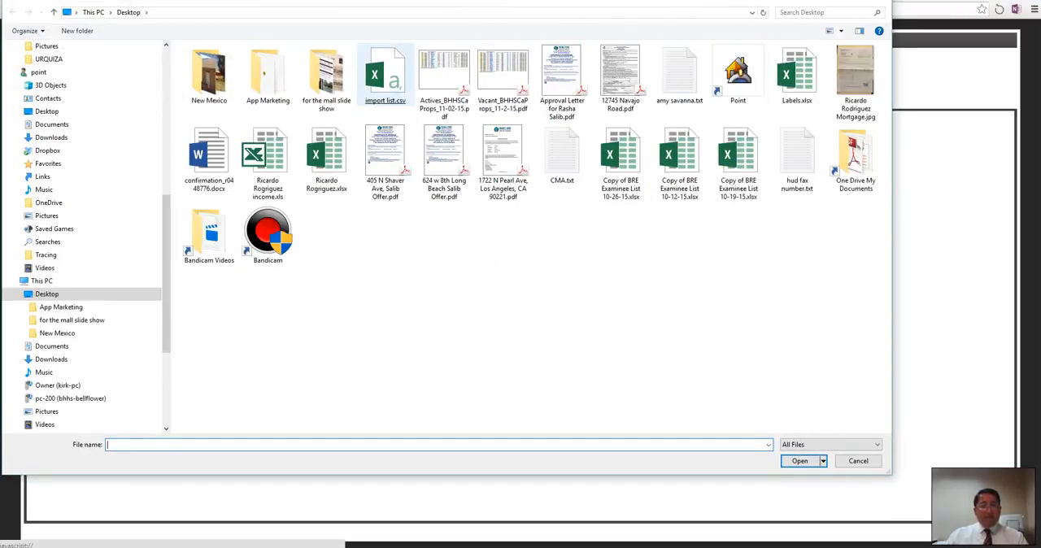
double_click(385, 77)
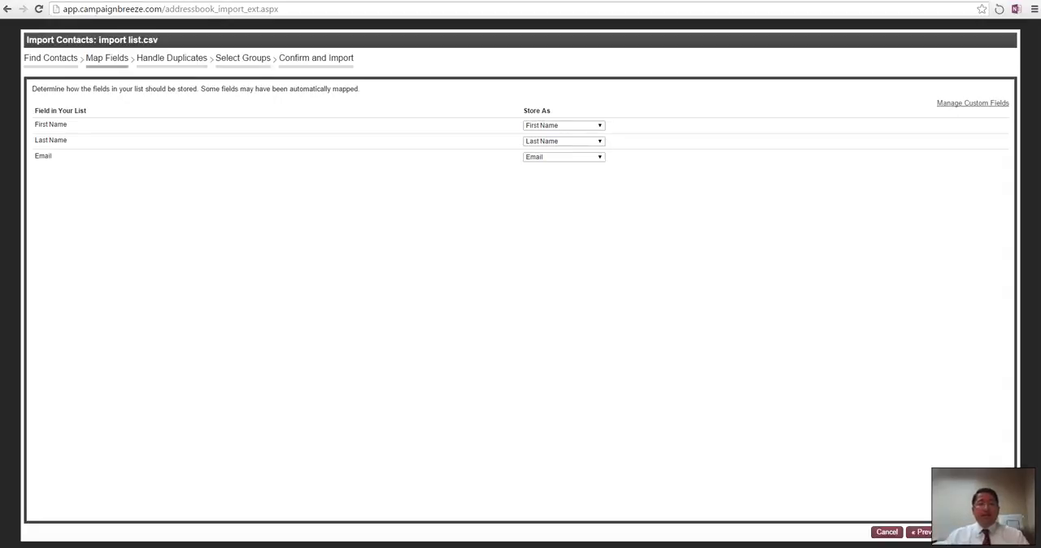
Step: Accept the First Name, Last Name and Email field mapping and keep Append as the handling for duplicate contacts
left_click(980, 532)
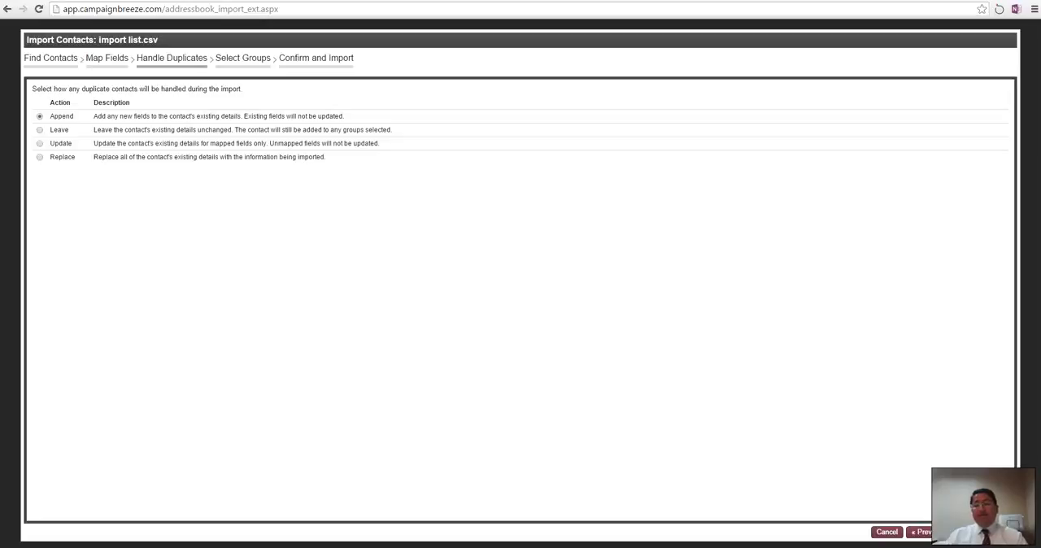
left_click(983, 532)
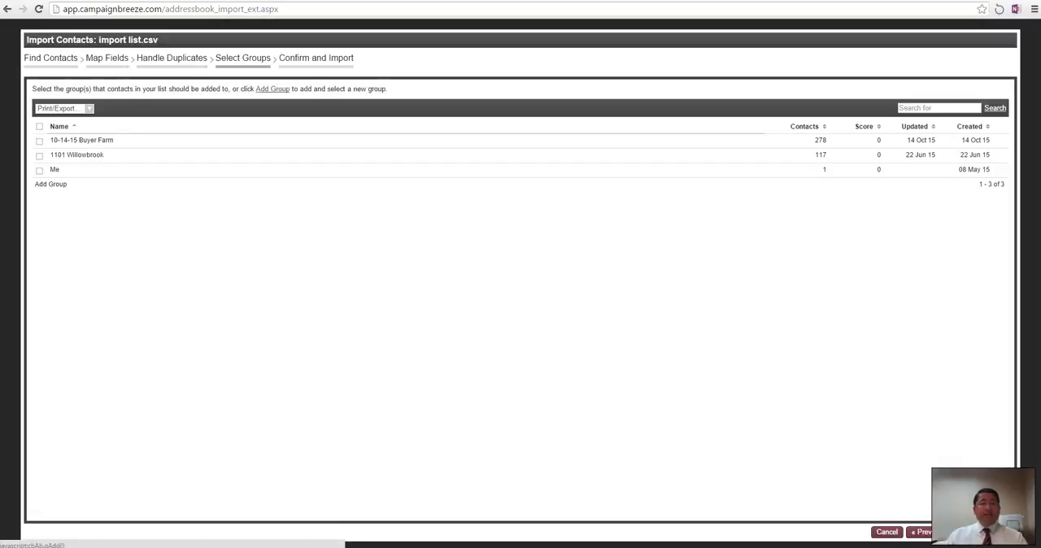
Step: Add a new contact group named "Buyers as of 11-02-15" for the imported contacts
left_click(51, 184)
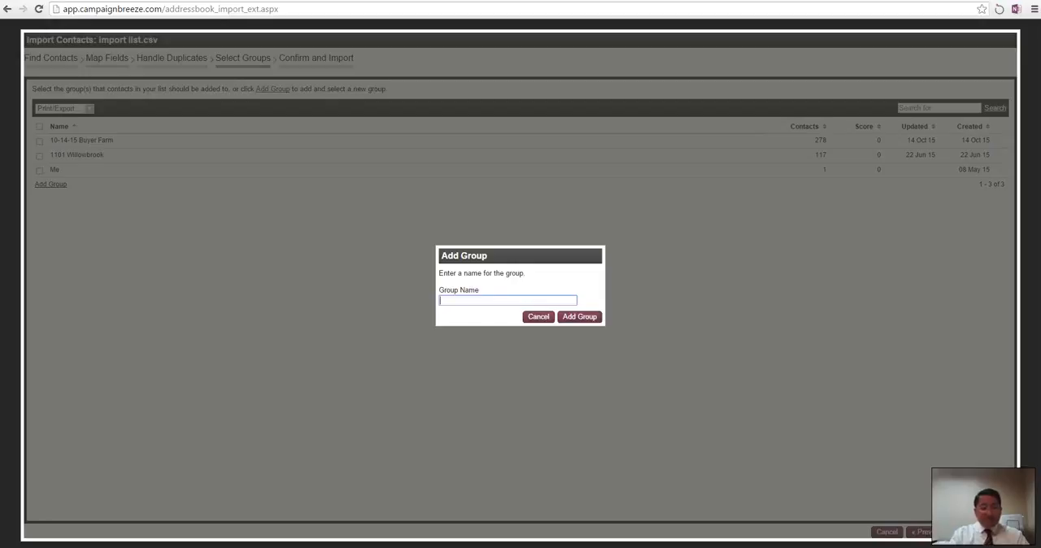
type("Buyers as of 11-02-15")
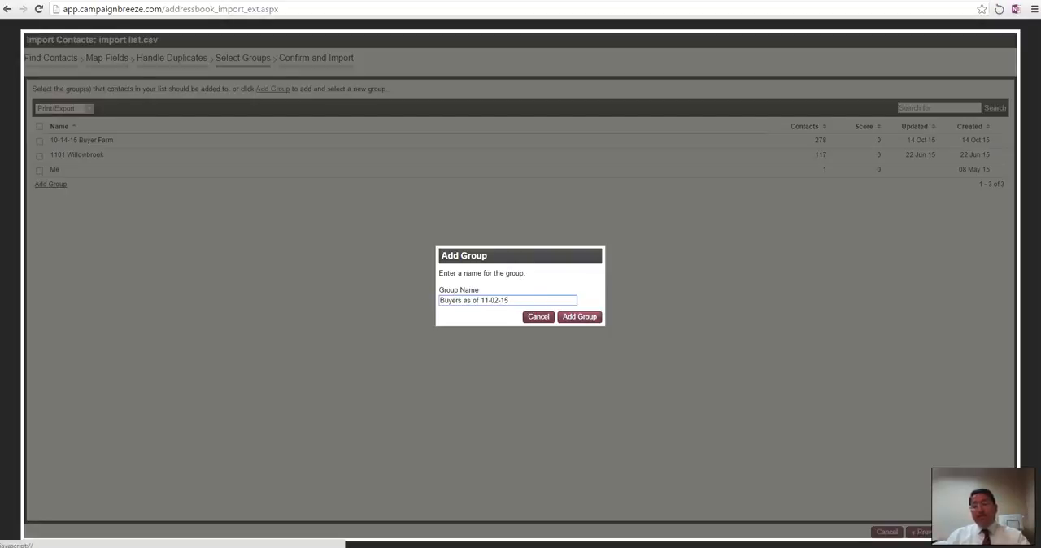
key("Return")
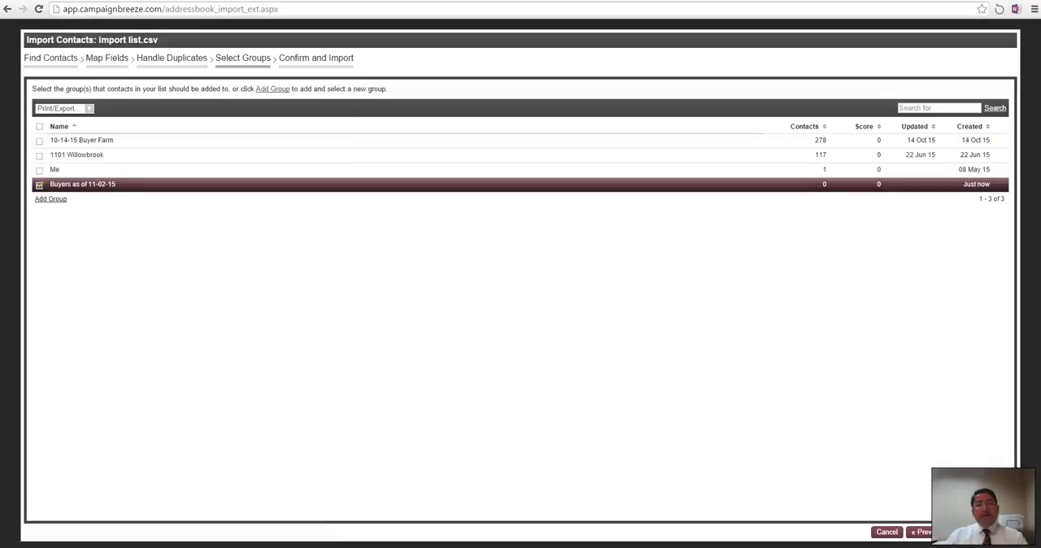
Step: Confirm the selected group, import the contact list, and leave the import report for the contacts view
left_click(986, 532)
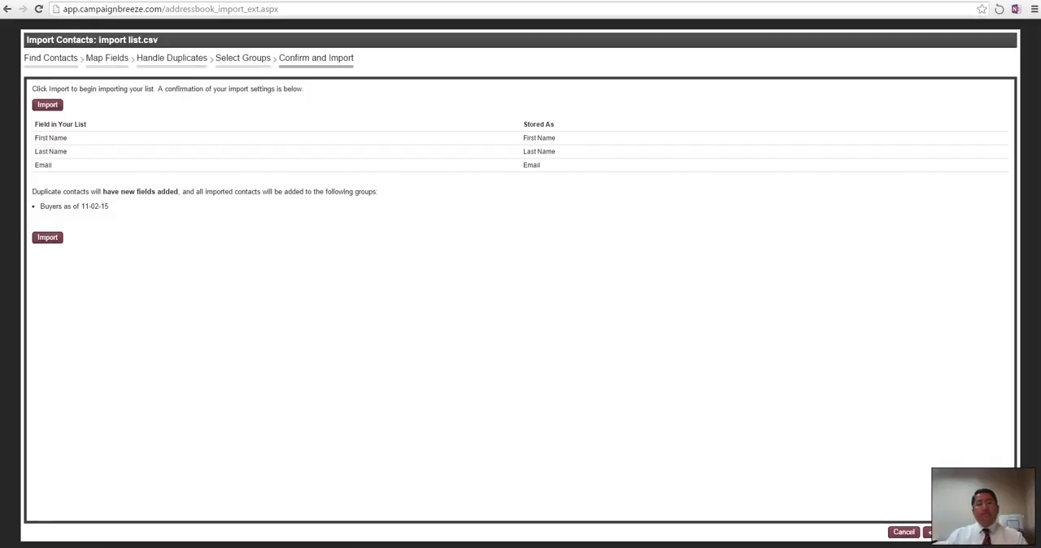
left_click(47, 237)
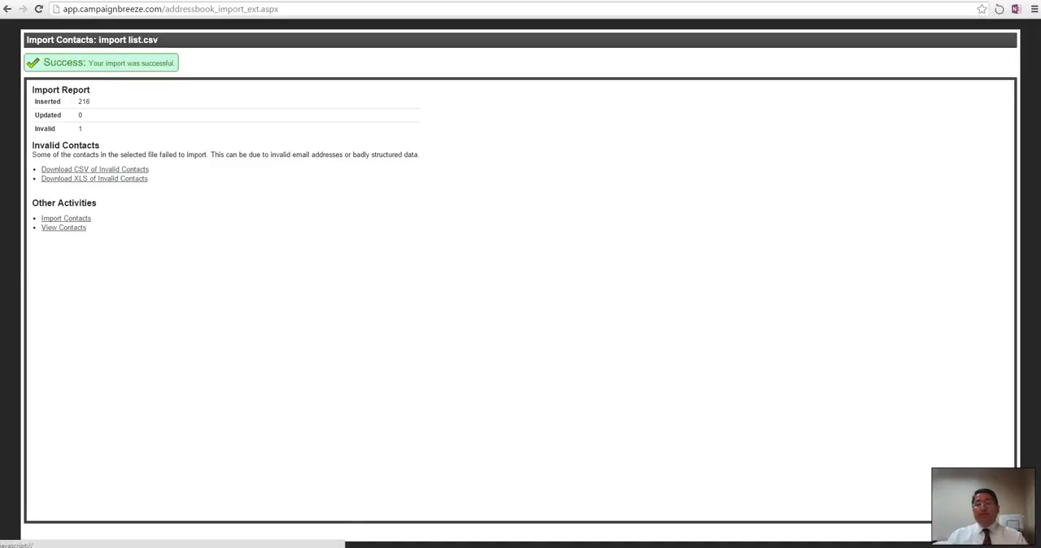
left_click(63, 228)
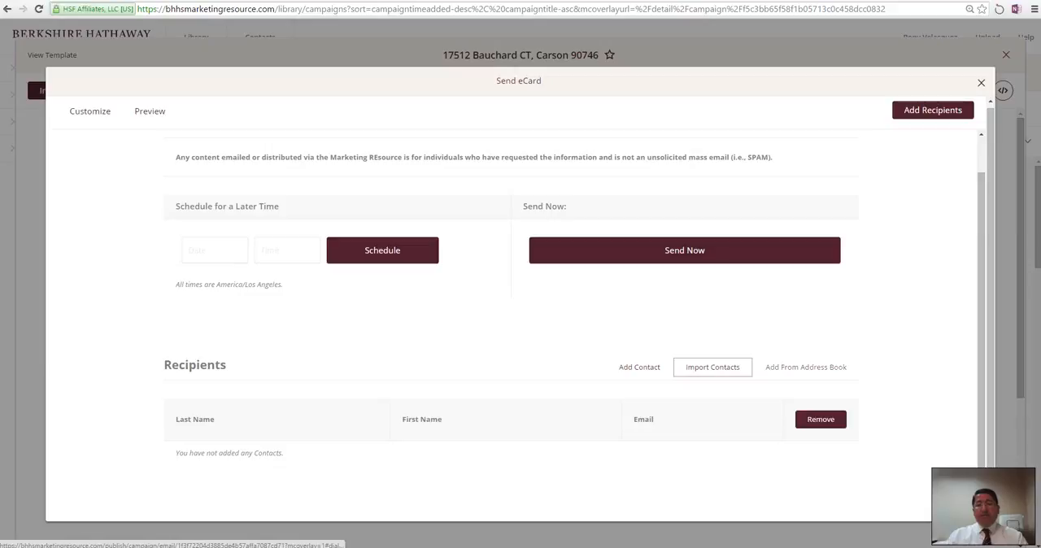
Step: Add the "Buyers as of 11-02-15" group from the address book to the eCard's recipients and look through the recipient list
left_click(806, 367)
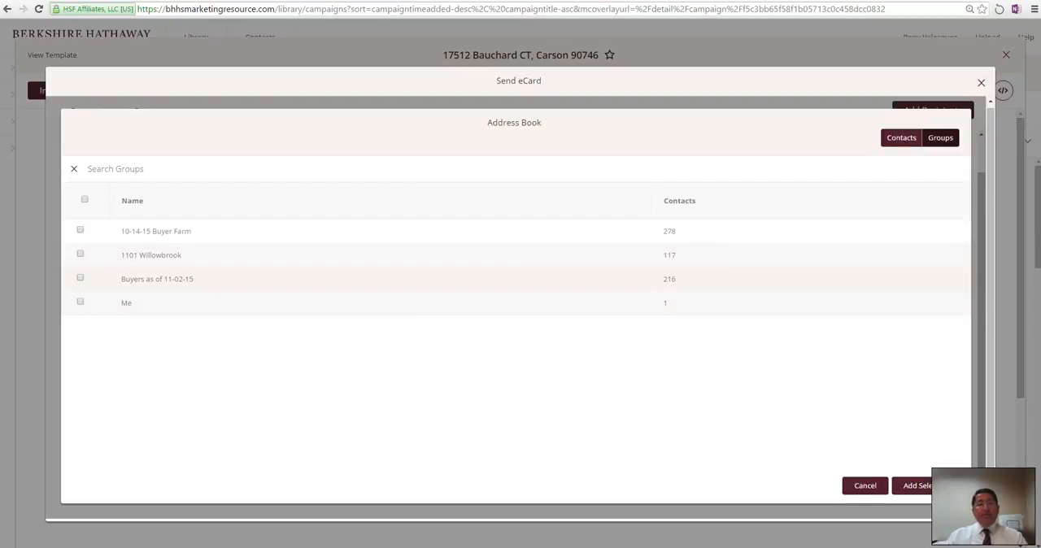
left_click(81, 278)
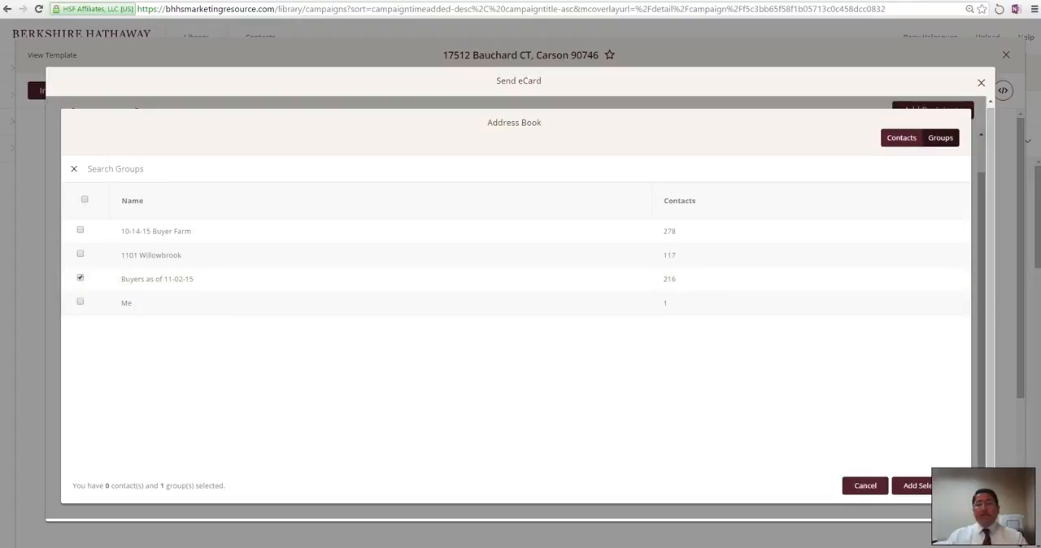
left_click(918, 486)
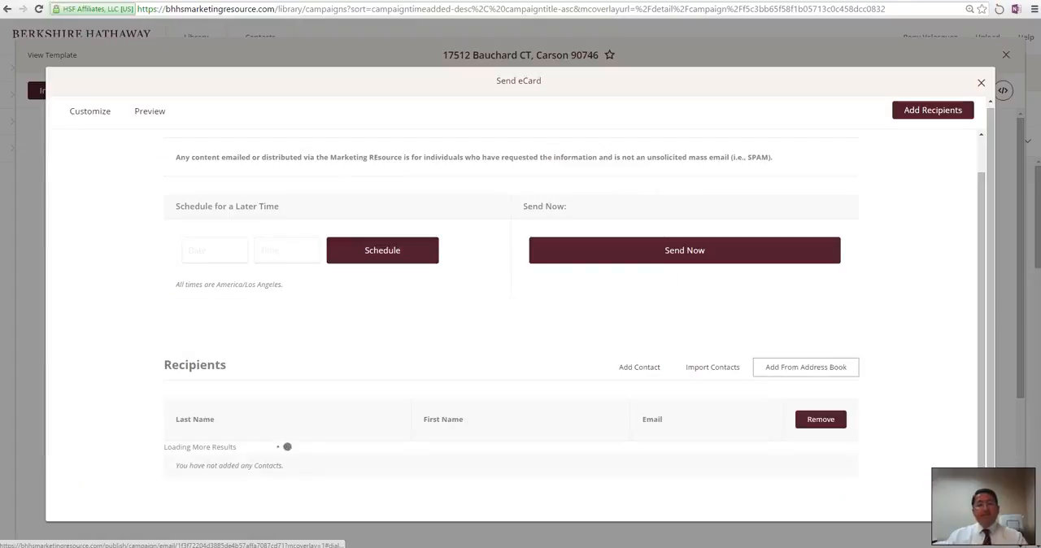
scroll(521, 310, "down", 8)
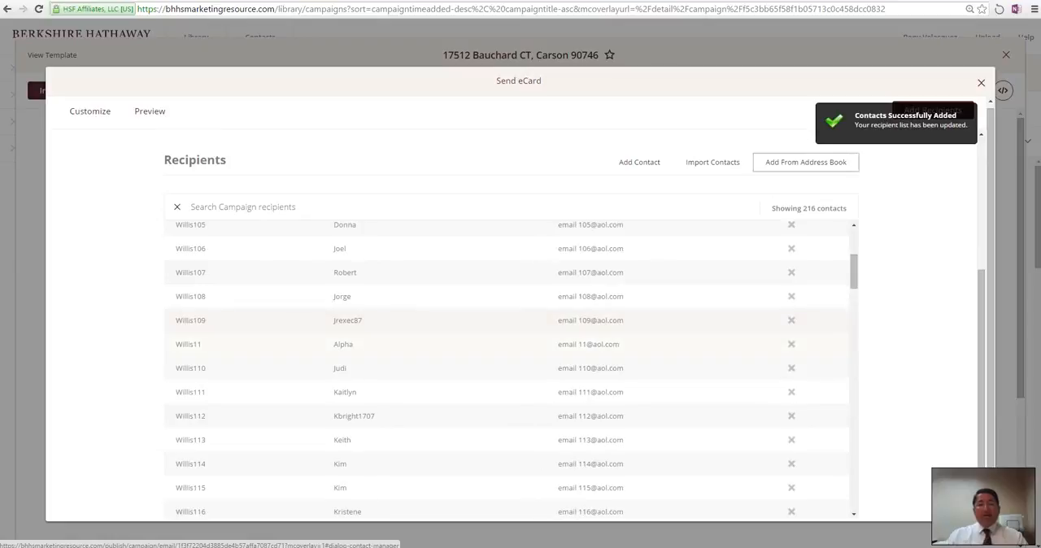
scroll(521, 310, "up", 4)
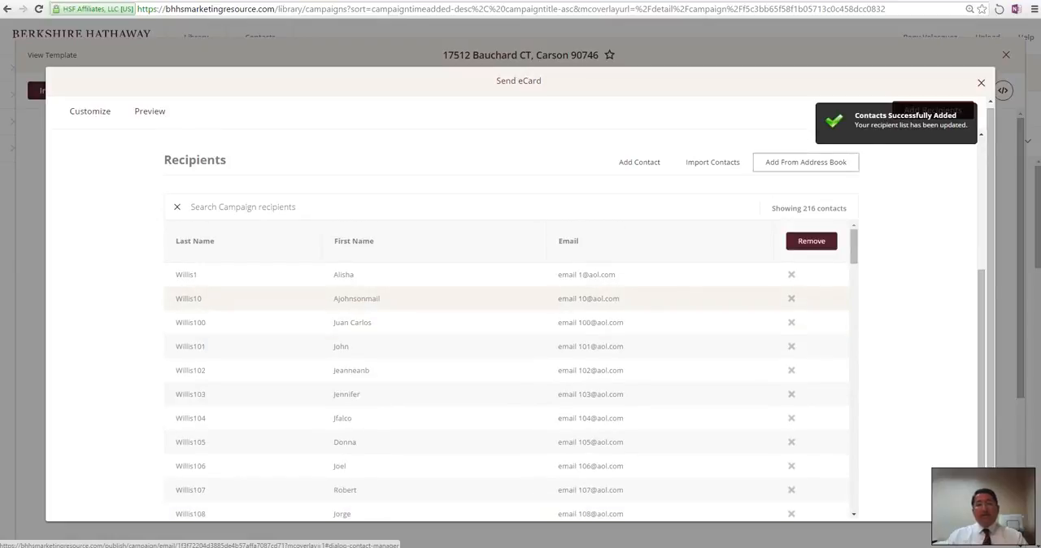
scroll(509, 366, "down", 3)
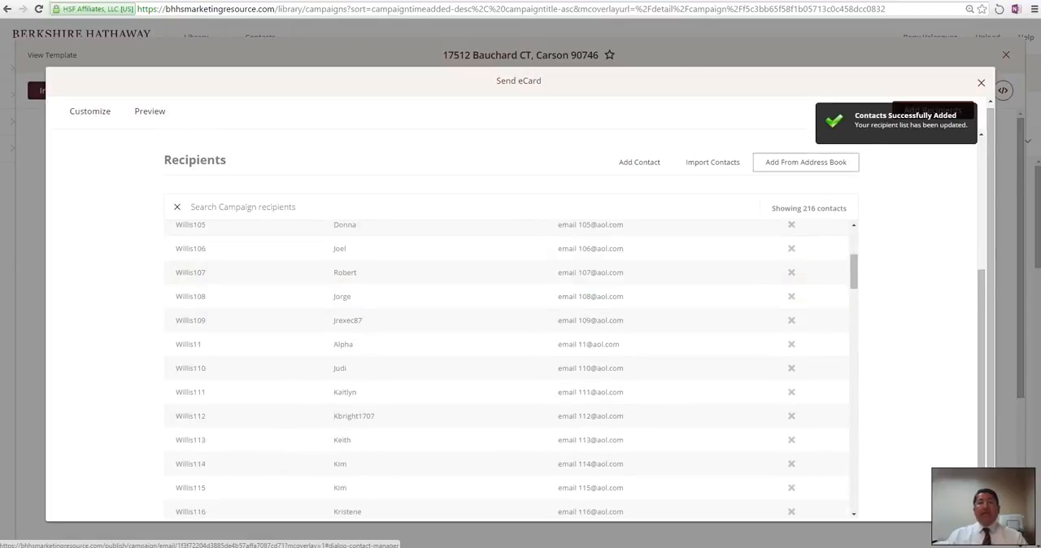
Step: Set the eCard's later delivery to 11/03/2015 at 6:00am, and close the Send eCard dialog without scheduling it
scroll(509, 366, "down", 20)
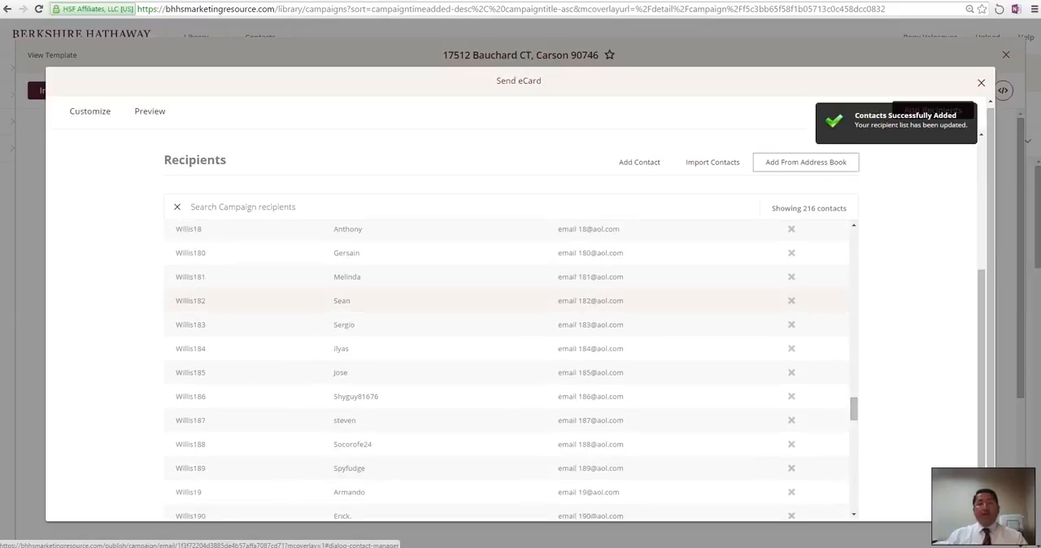
scroll(508, 366, "up", 10)
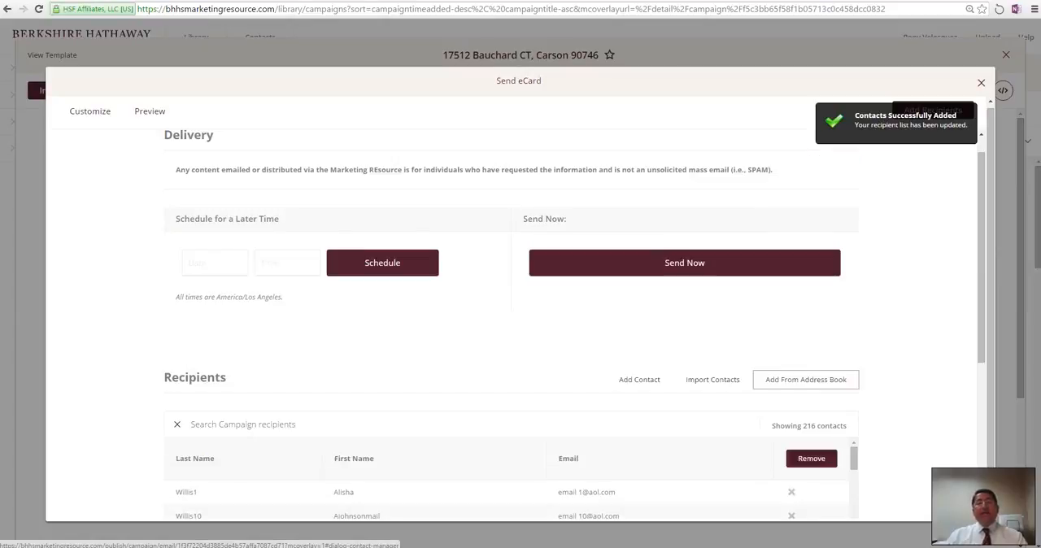
left_click(215, 263)
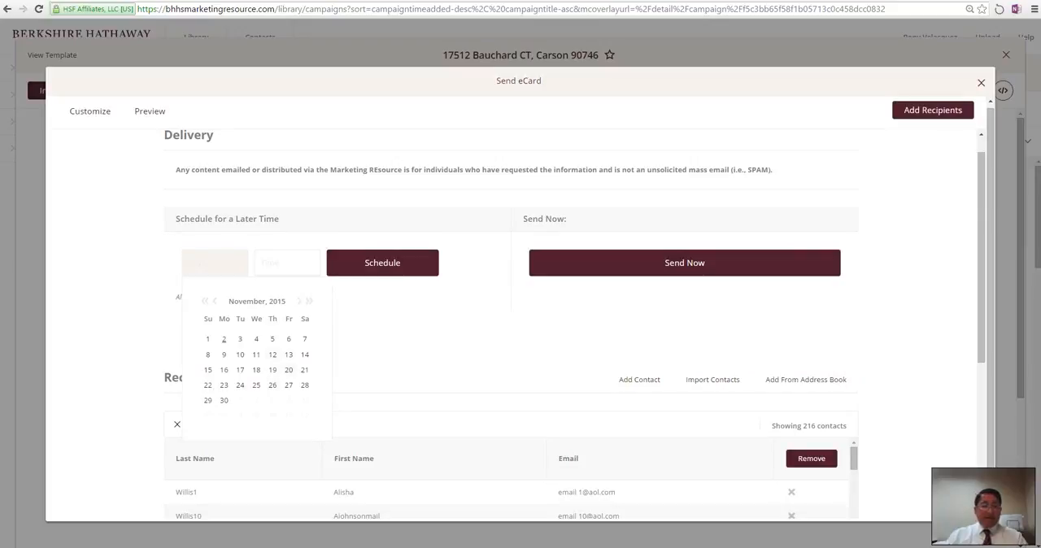
left_click(223, 339)
left_click(240, 340)
left_click(286, 263)
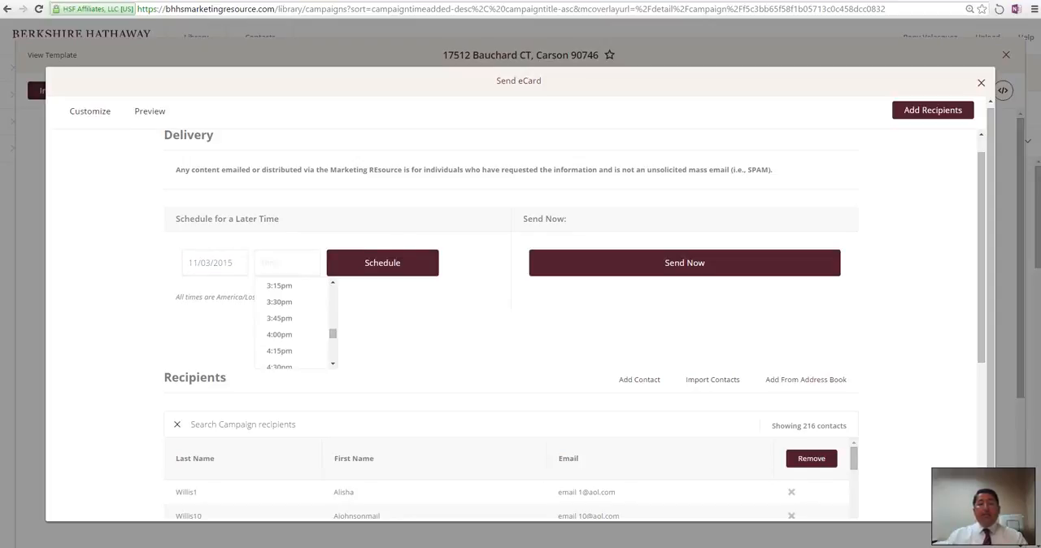
scroll(293, 325, "up", 8)
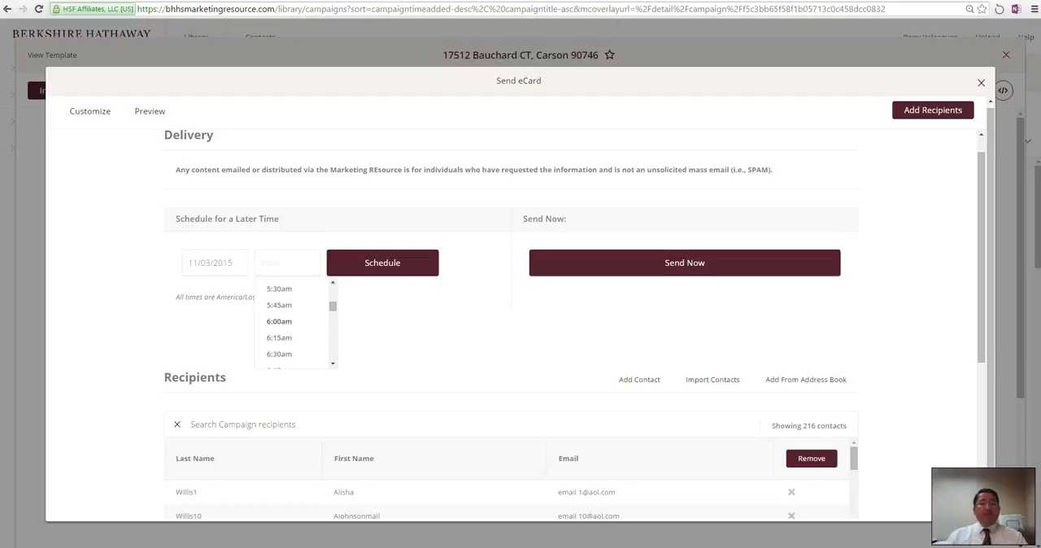
left_click(279, 321)
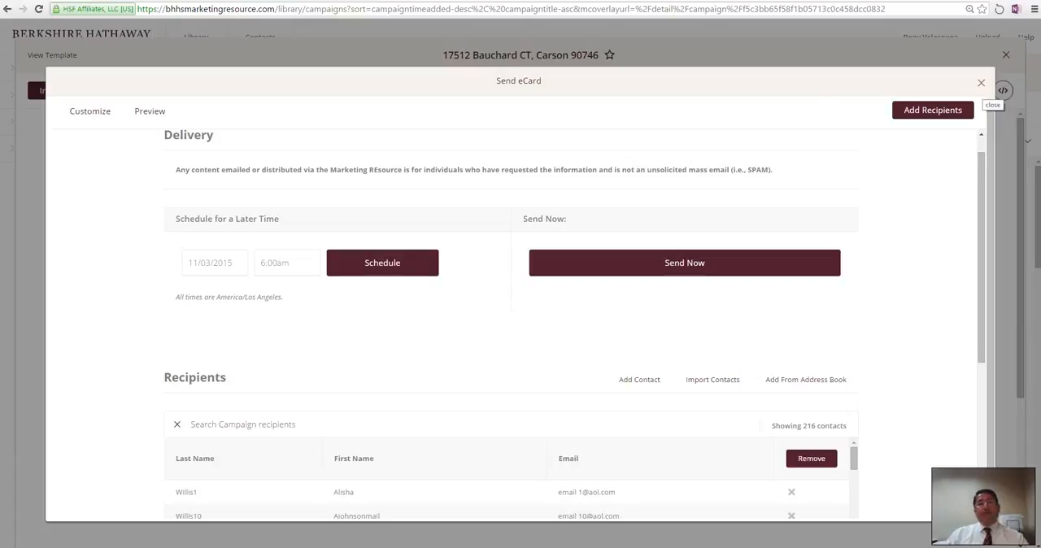
left_click(981, 82)
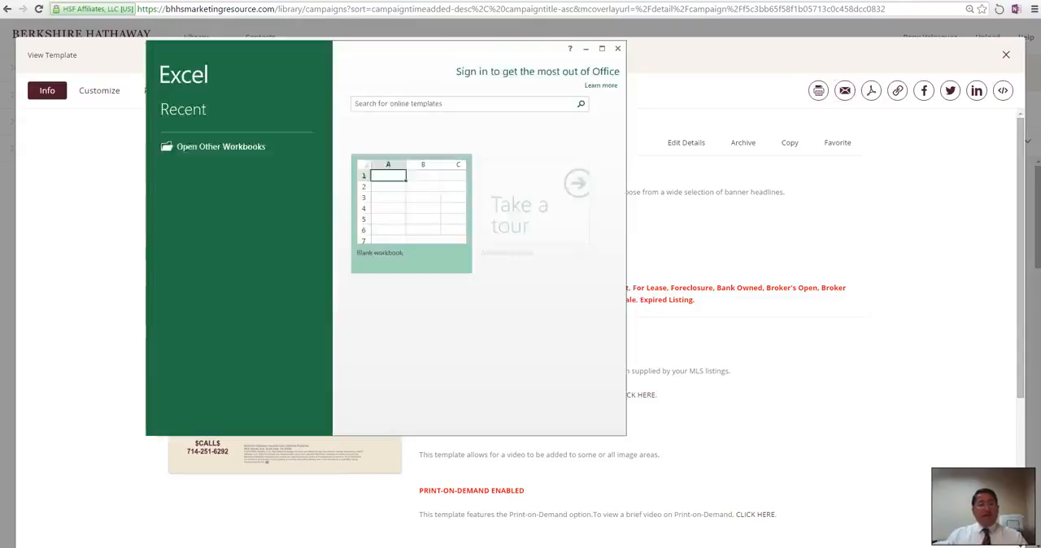
Step: Open import list.csv in Excel, maximize its window, and fit all column widths to their contents
left_click(186, 137)
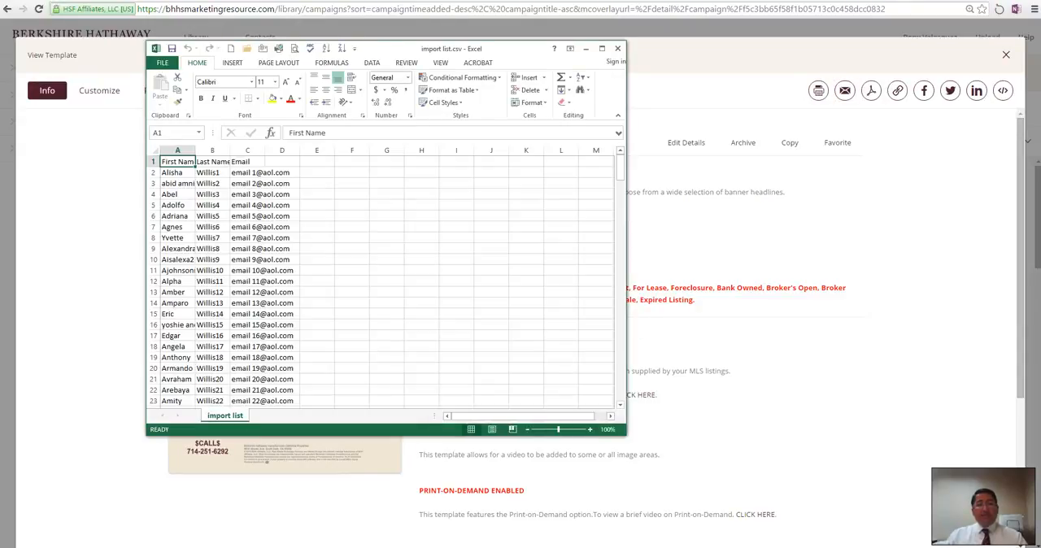
left_click(602, 49)
left_click(6, 94)
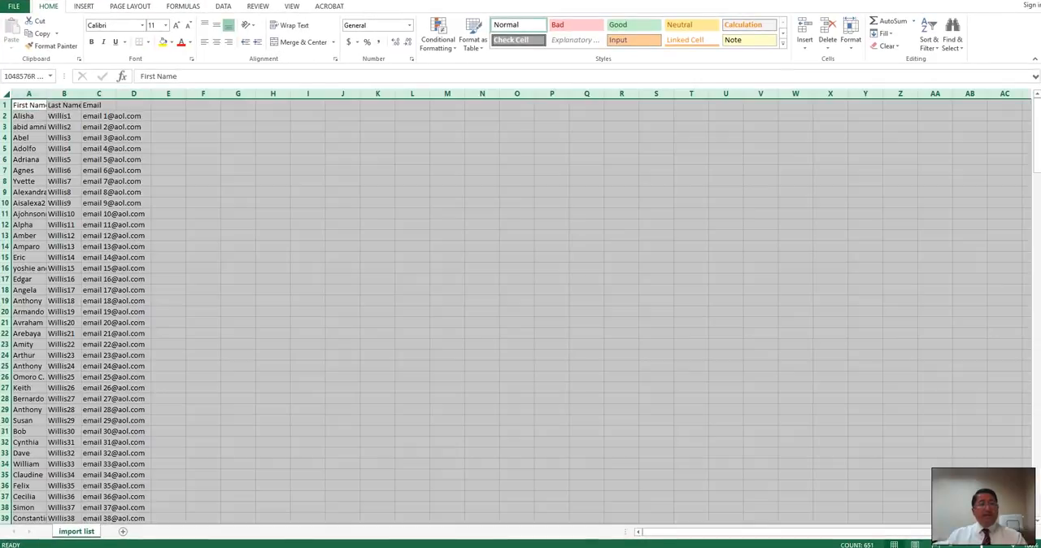
double_click(46, 95)
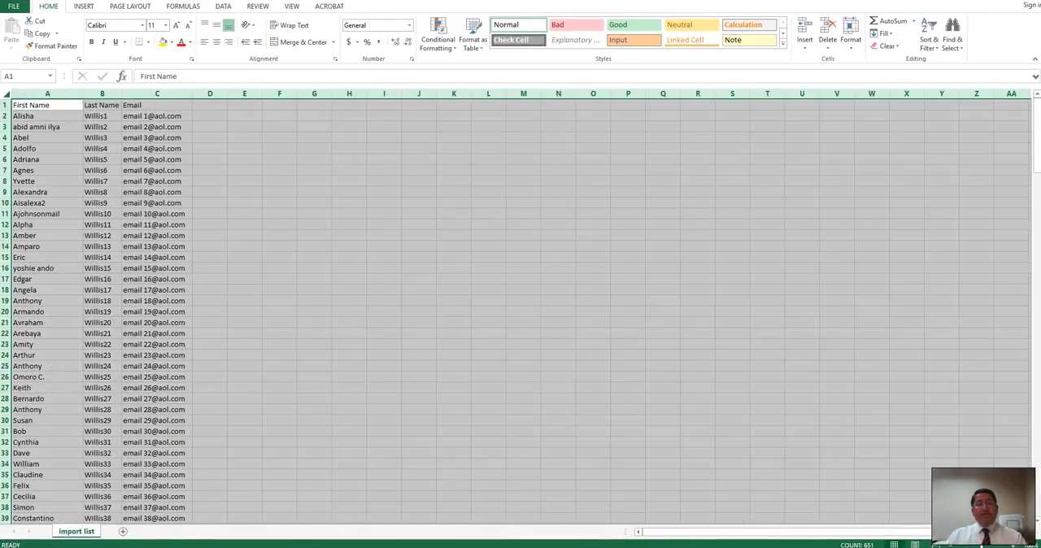
Step: Examine the First Name, Last Name and Email headings of the import list, and switch back to the eCard page in the browser
left_click(48, 105)
left_click(102, 95)
left_click(157, 105)
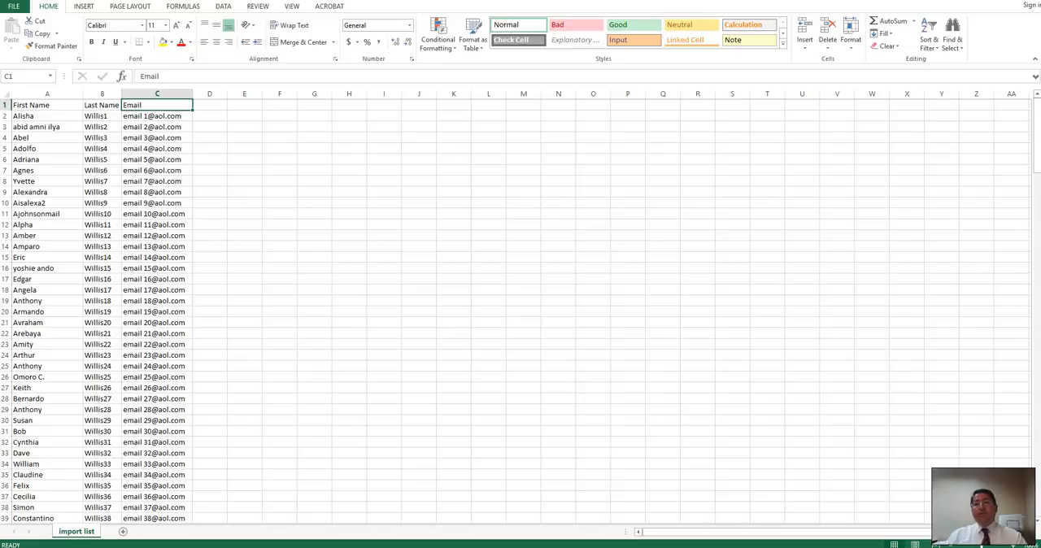
key("alt+Tab")
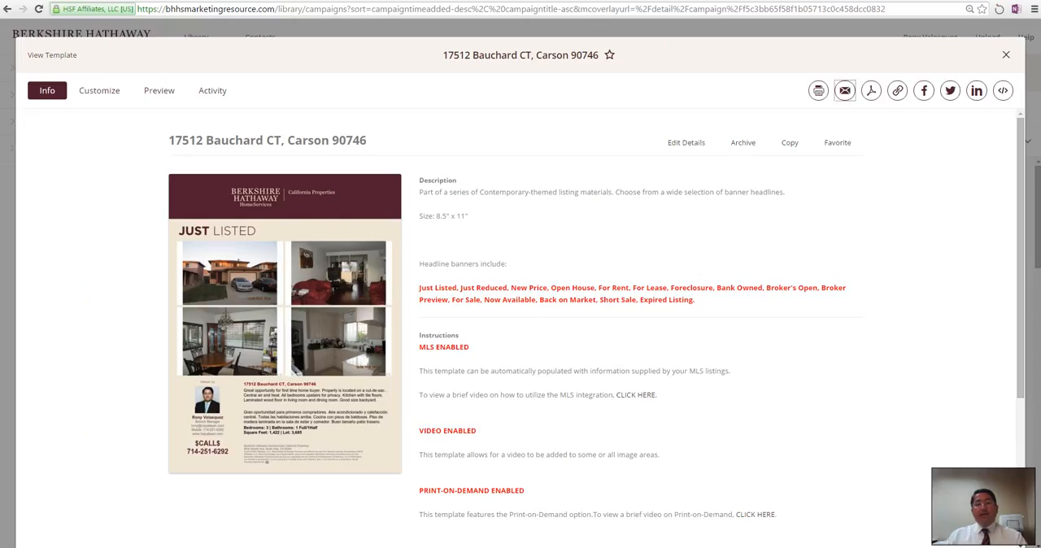